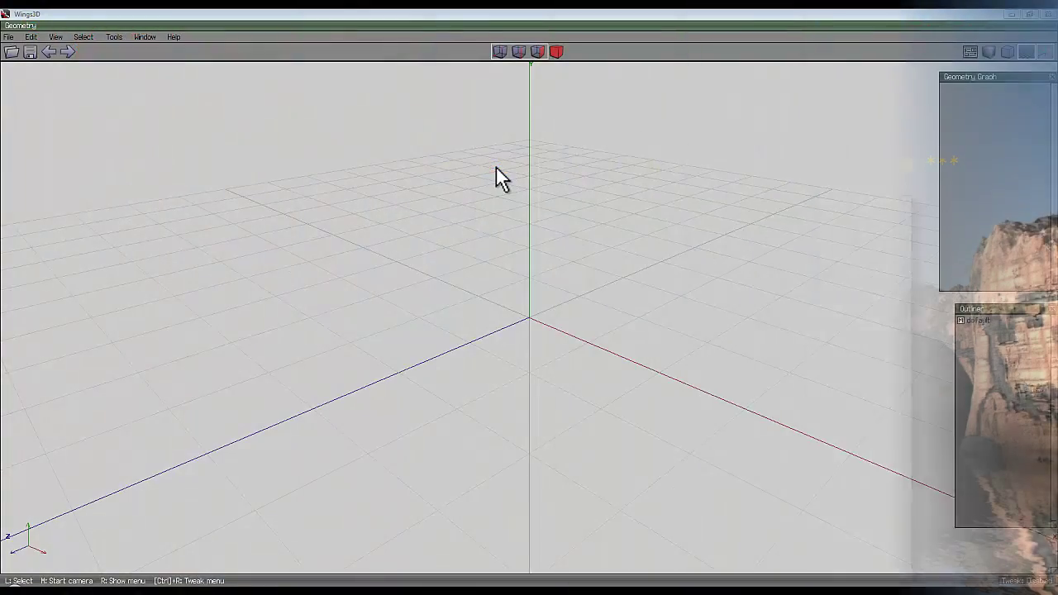
# - Create a cube and select its top and bottom faces
pyautogui.rightClick(496, 181)
pyautogui.click(494, 180)
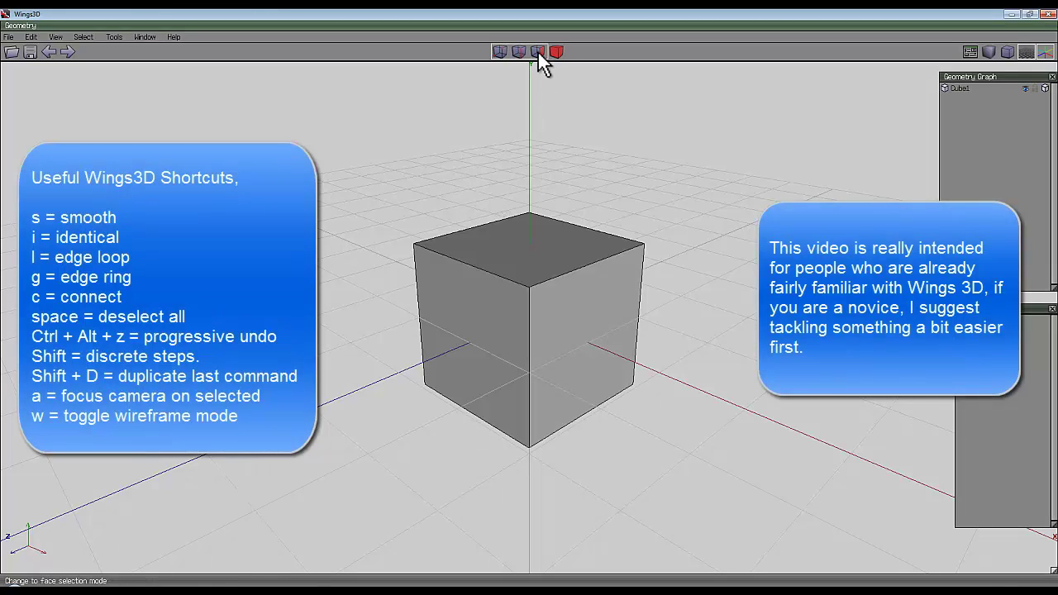
pyautogui.click(538, 51)
pyautogui.click(517, 239)
pyautogui.middleClick(524, 183)
pyautogui.click(529, 303)
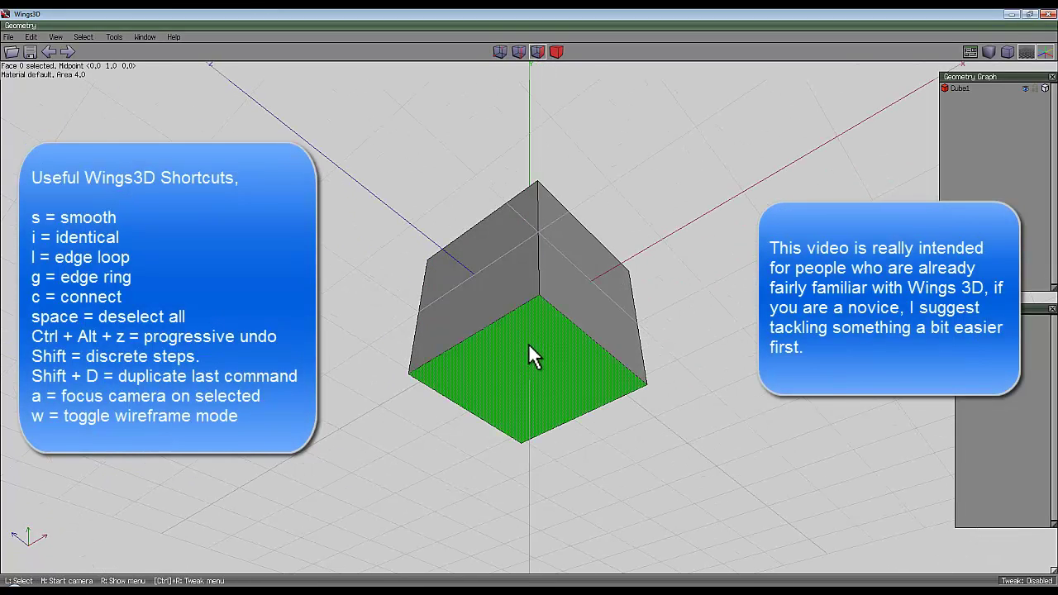
pyautogui.click(528, 343)
pyautogui.middleClick(529, 302)
pyautogui.click(529, 302)
# - Inset the two selected faces and bridge them to hollow the cube through its centre
pyautogui.rightClick(529, 302)
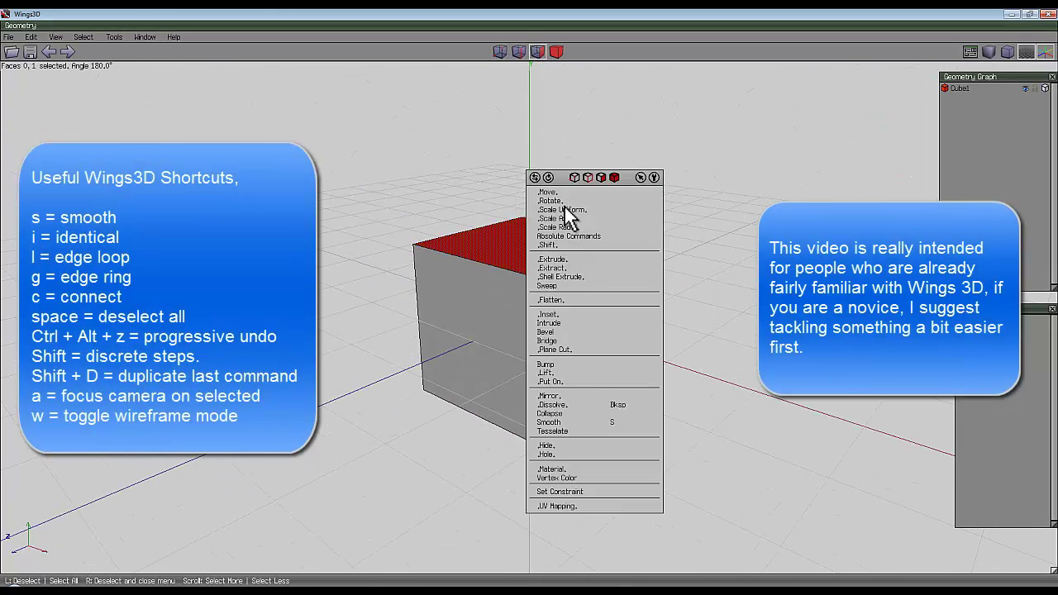
pyautogui.click(568, 319)
pyautogui.click(529, 301)
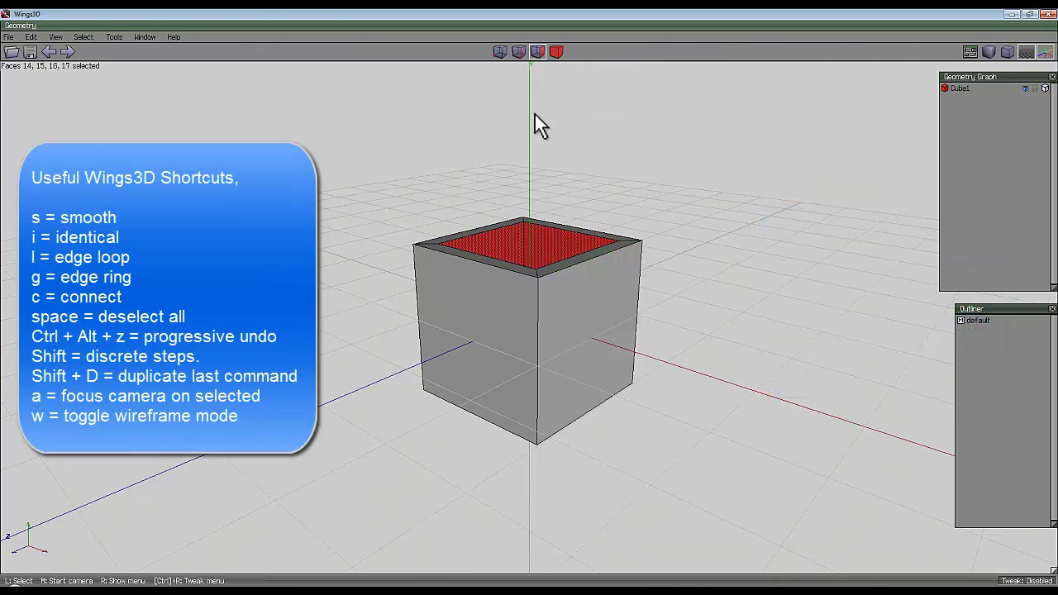
# - Rotate the whole hollow cube about the Y axis until its vertical corner edges lie on the X and Z axes, and deselect it
pyautogui.click(557, 52)
pyautogui.rightClick(568, 151)
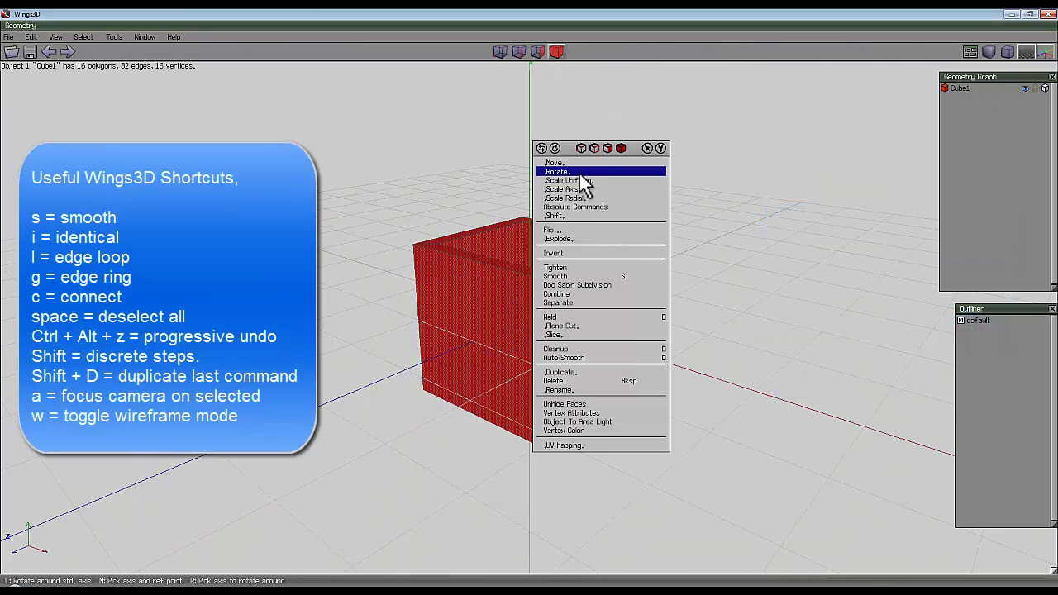
pyautogui.click(589, 182)
pyautogui.click(594, 204)
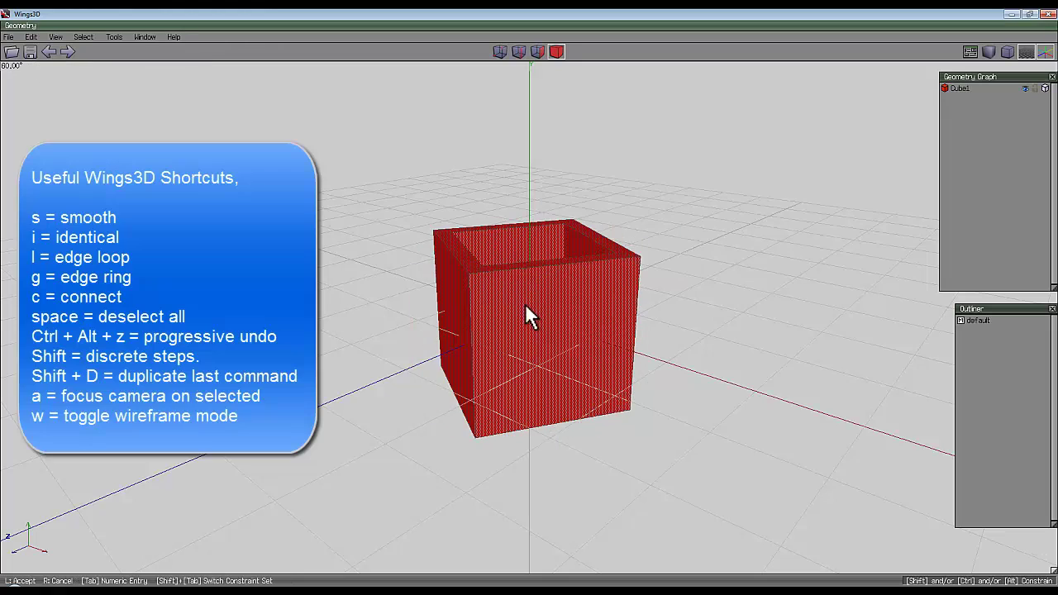
pyautogui.click(530, 303)
pyautogui.middleClick(595, 204)
pyautogui.click(529, 303)
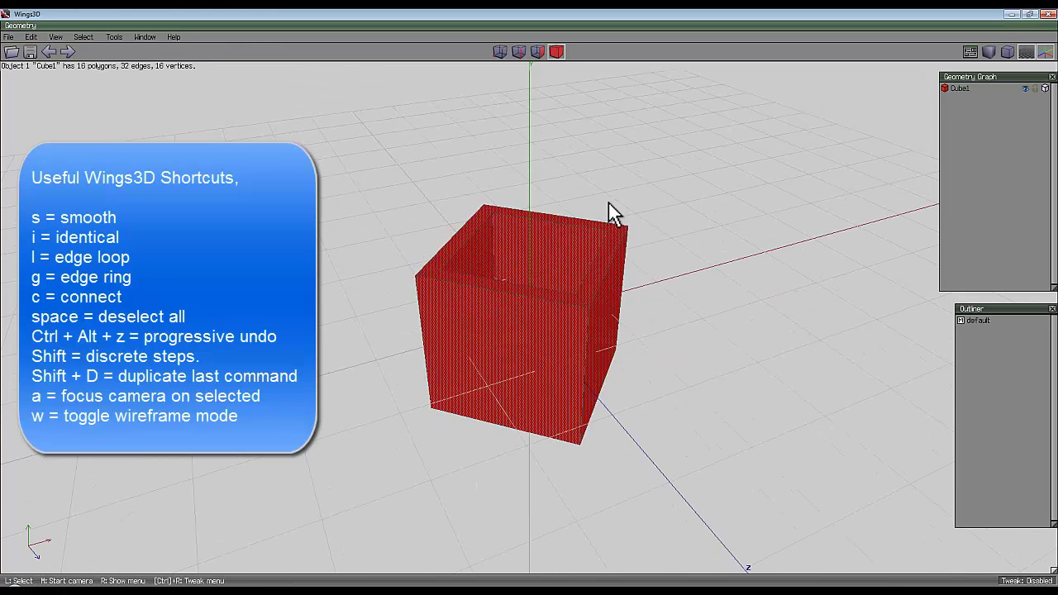
pyautogui.press('space')
# - Select the edge loop around the wall at the positive X corner and rotate it -45° about the Z axis
pyautogui.middleClick(647, 192)
pyautogui.click(529, 303)
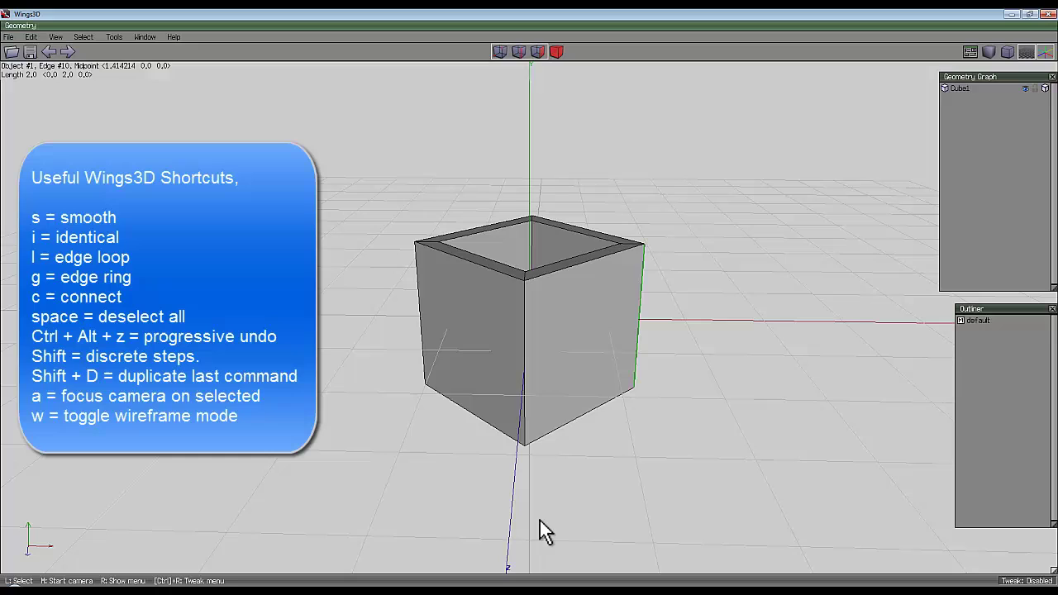
pyautogui.click(519, 51)
pyautogui.click(639, 261)
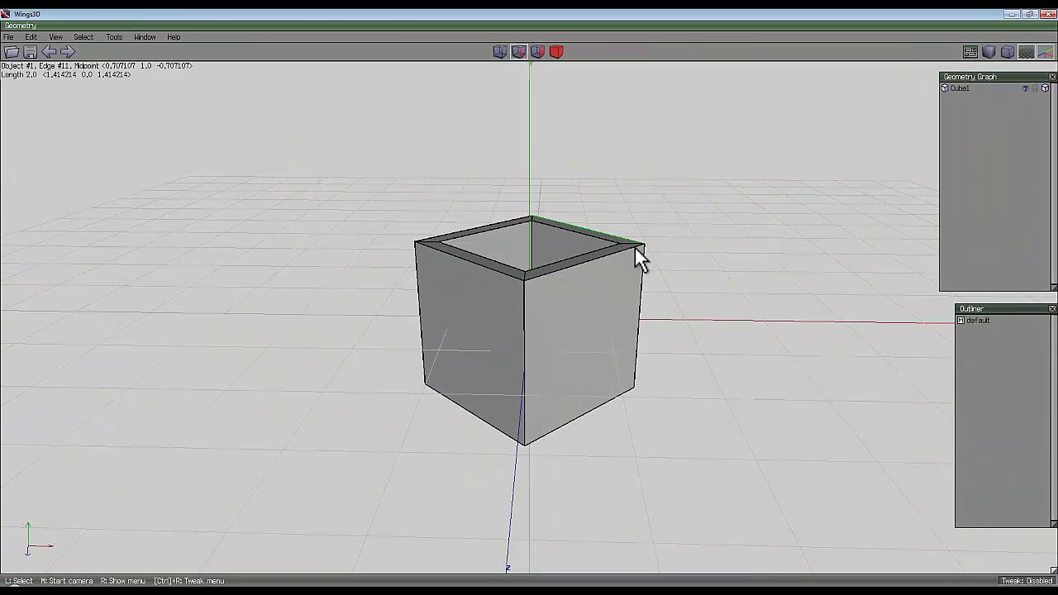
pyautogui.press('l')
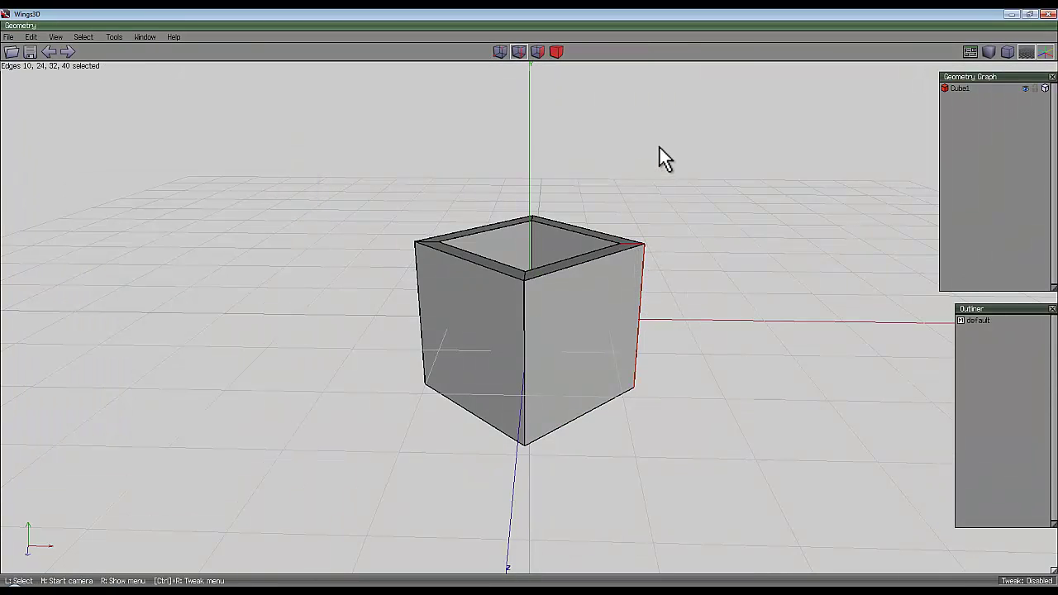
pyautogui.rightClick(659, 145)
pyautogui.click(663, 171)
pyautogui.click(666, 217)
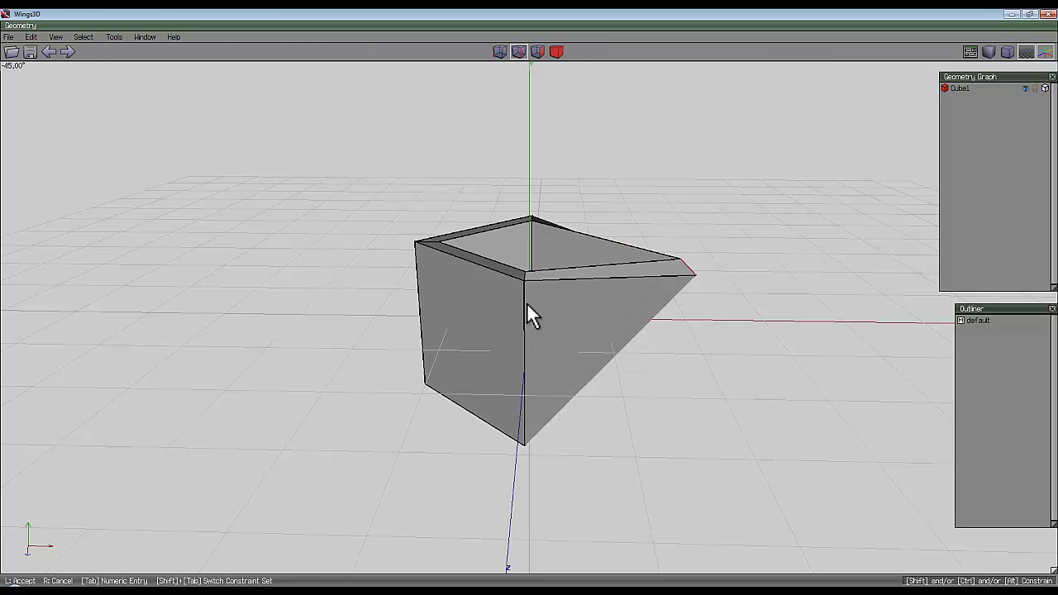
pyautogui.click(529, 303)
# - Select the edge loop at the positive Z corner, rotate it 90° about the X axis, and clear the selection
pyautogui.middleClick(529, 304)
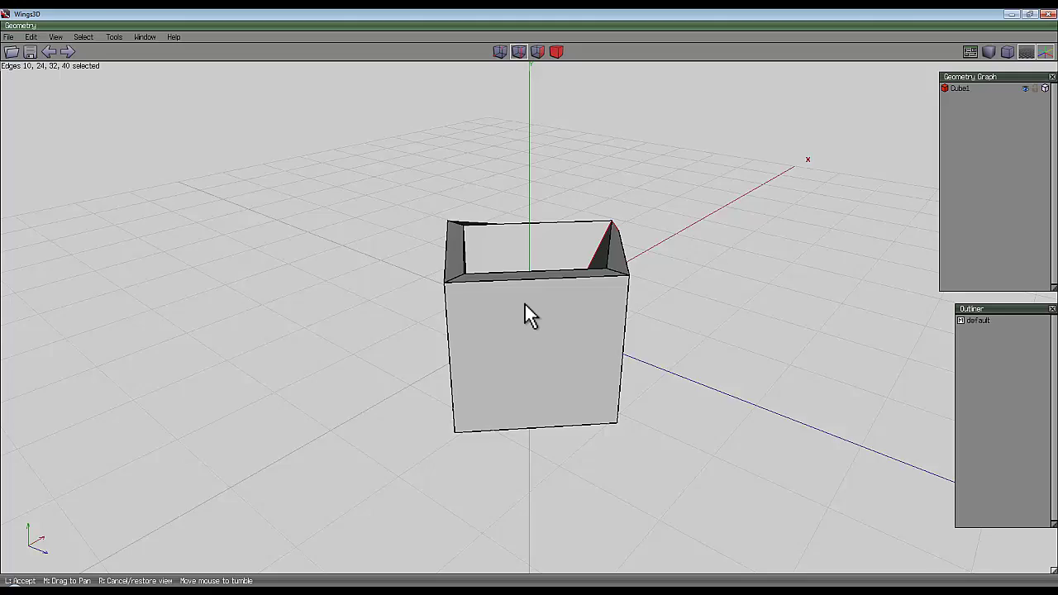
pyautogui.click(525, 304)
pyautogui.click(643, 277)
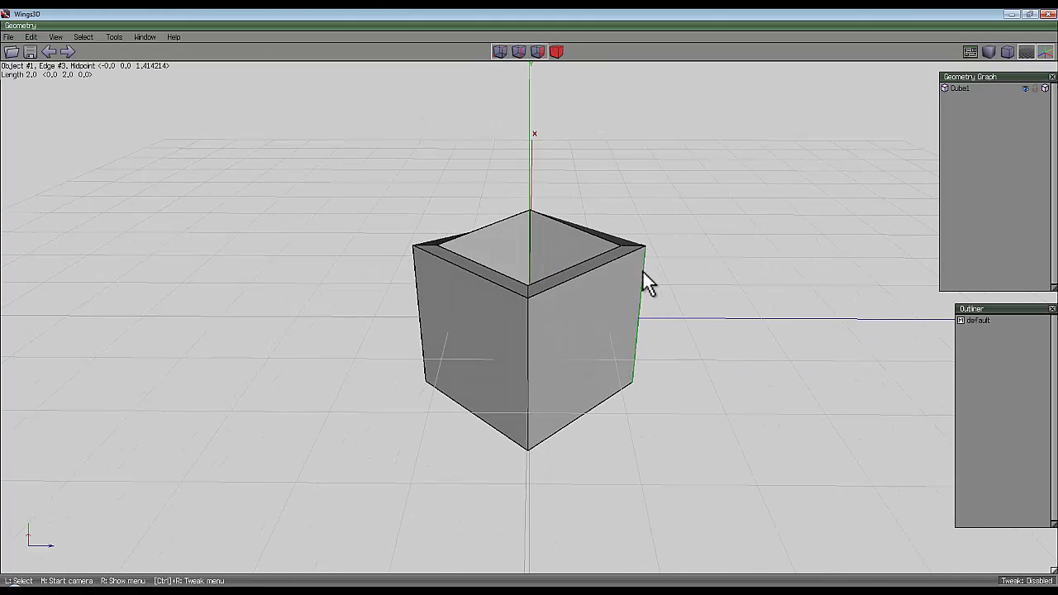
pyautogui.press('l')
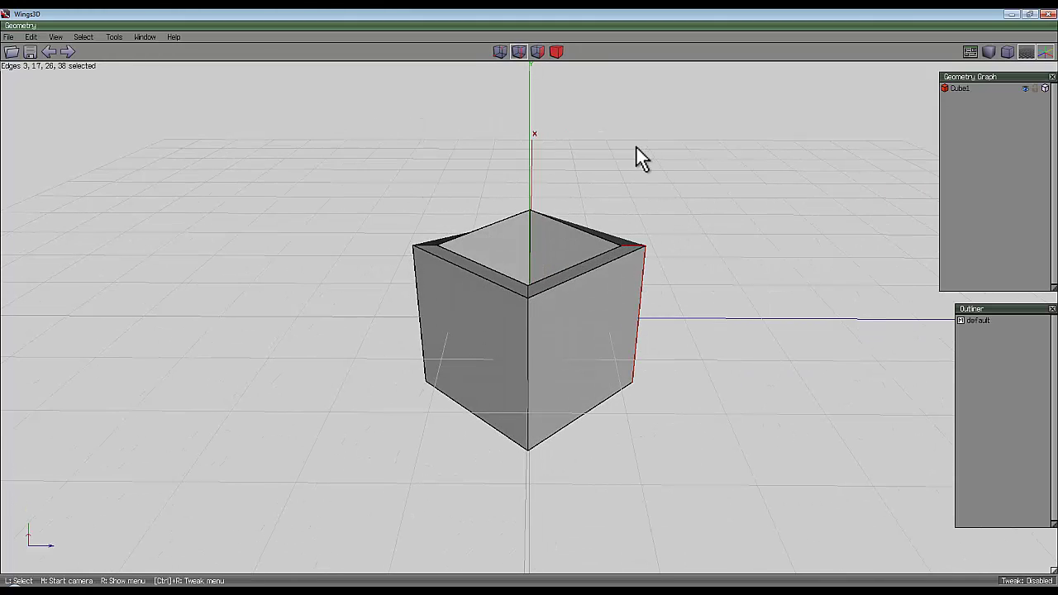
pyautogui.rightClick(606, 130)
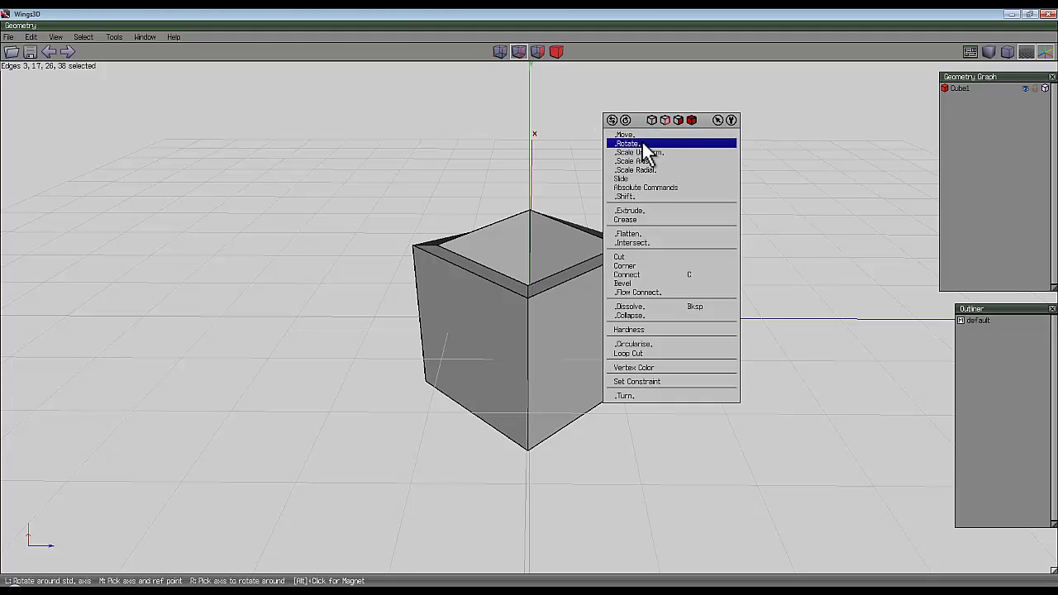
pyautogui.click(645, 147)
pyautogui.click(648, 174)
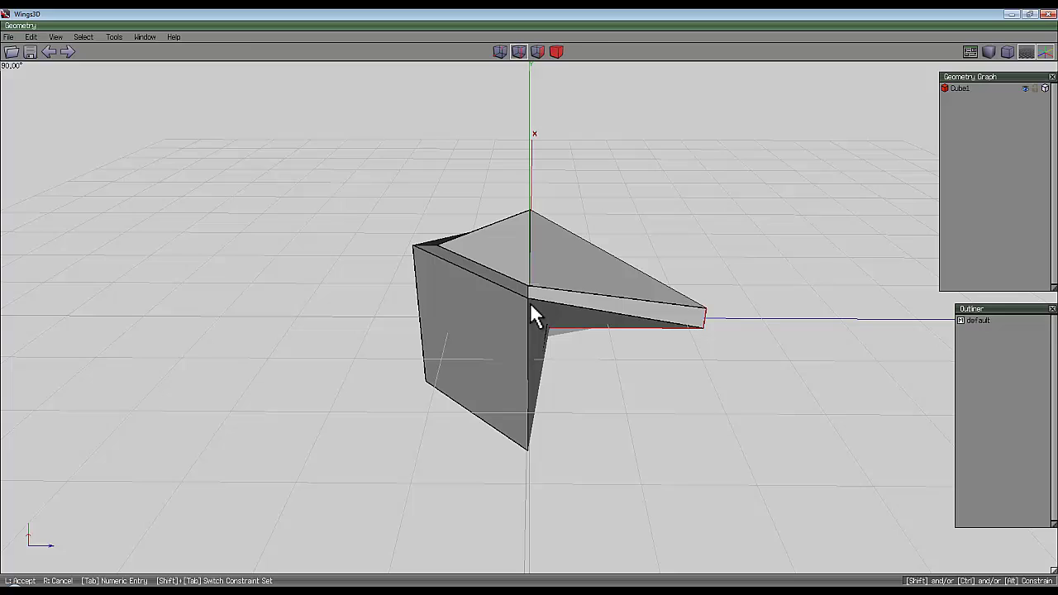
pyautogui.click(530, 302)
pyautogui.middleClick(648, 173)
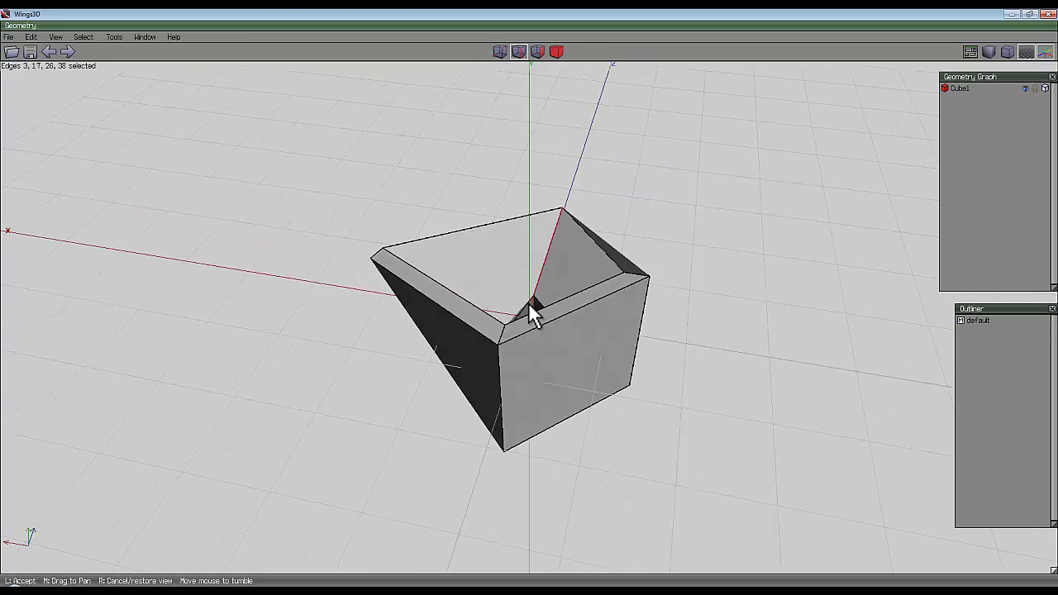
pyautogui.click(528, 302)
pyautogui.press('space')
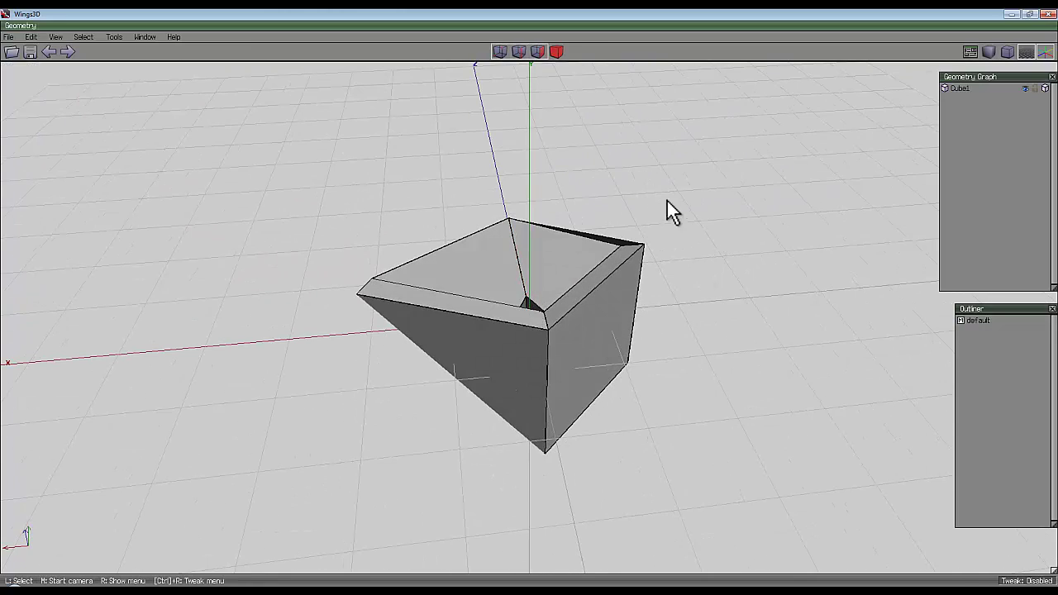
# - Twist the wall's edge loop at the negative X corner about the Z axis and clear the selection
pyautogui.click(640, 291)
pyautogui.press('g')
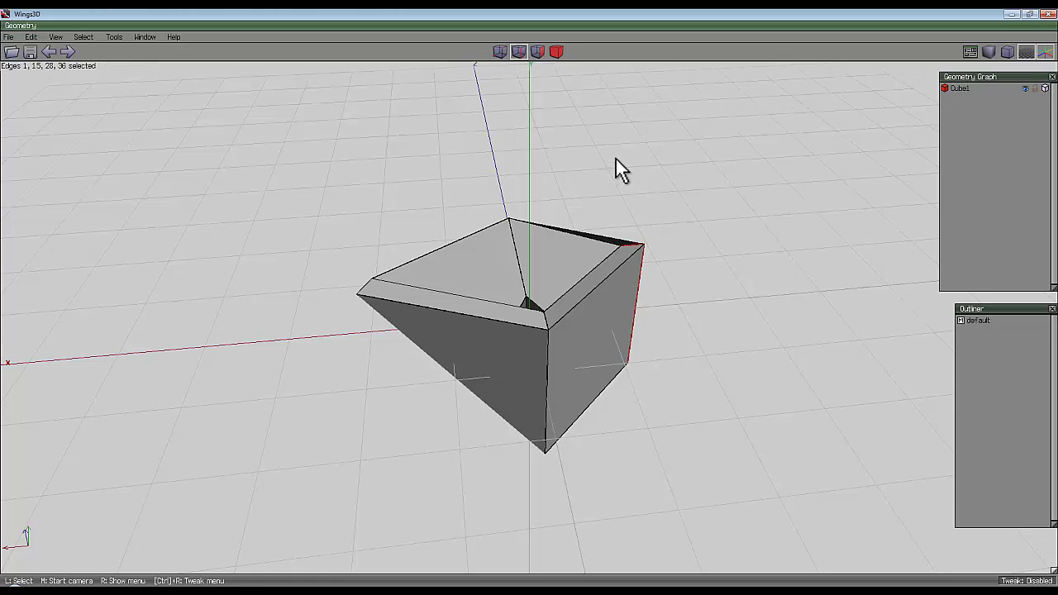
pyautogui.moveTo(616, 158); pyautogui.dragTo(529, 304, button='middle')
pyautogui.rightClick(607, 107)
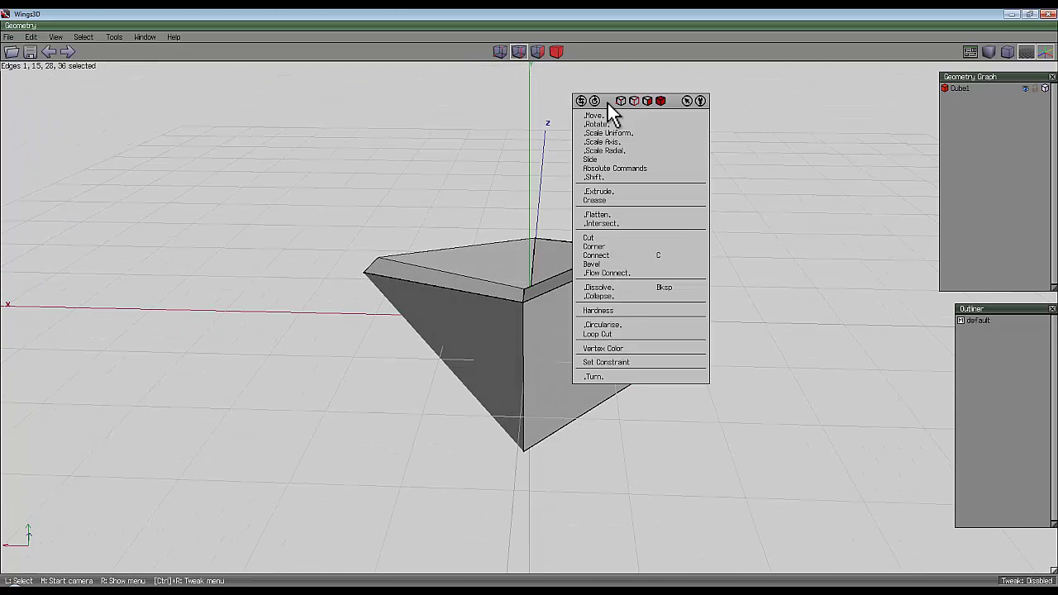
pyautogui.click(620, 125)
pyautogui.click(626, 172)
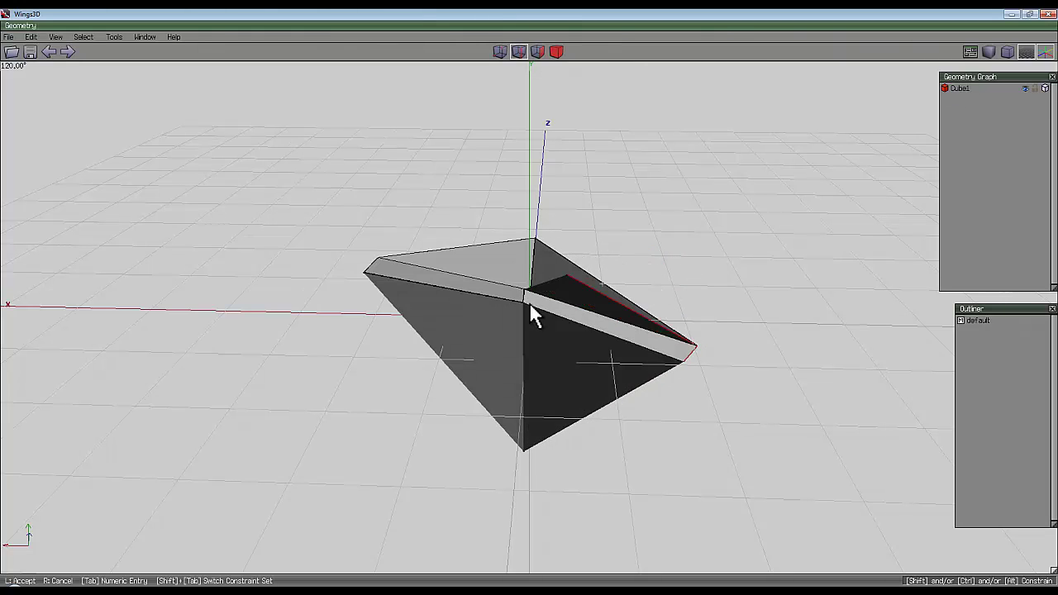
pyautogui.click(529, 303)
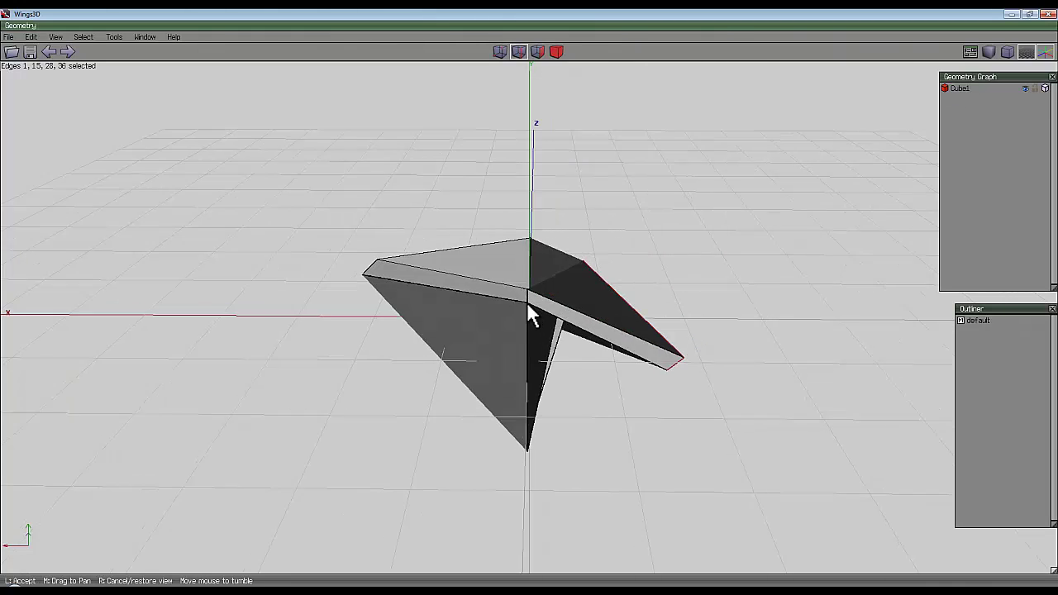
pyautogui.moveTo(527, 302); pyautogui.dragTo(622, 171, button='middle')
pyautogui.press('space')
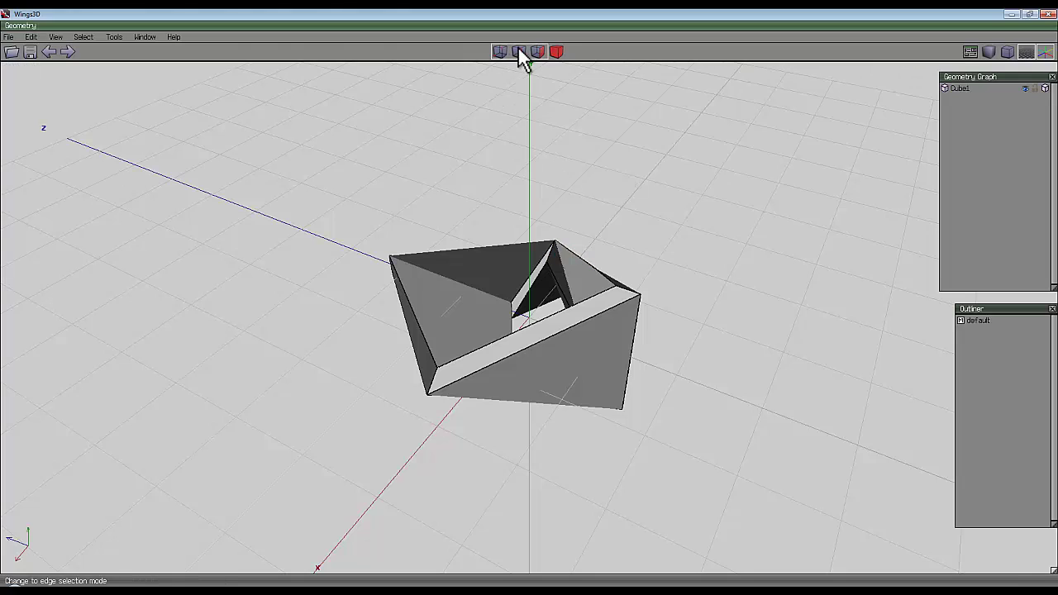
# - Select the edge loops at the positive and negative Z corners and split the object in two with Loop Cut
pyautogui.click(469, 281)
pyautogui.click(627, 357)
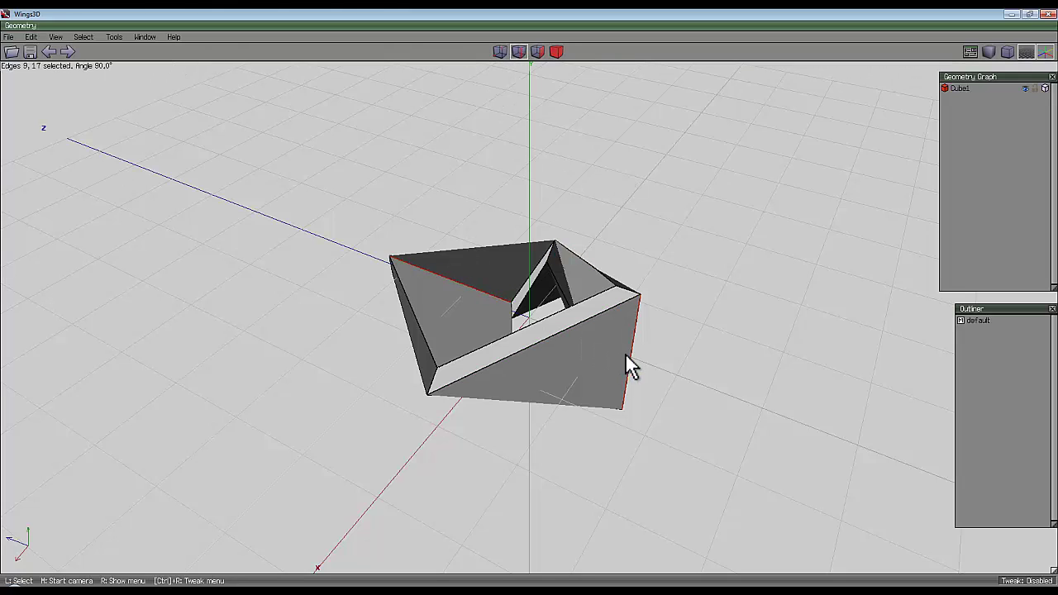
pyautogui.press('l')
pyautogui.rightClick(691, 163)
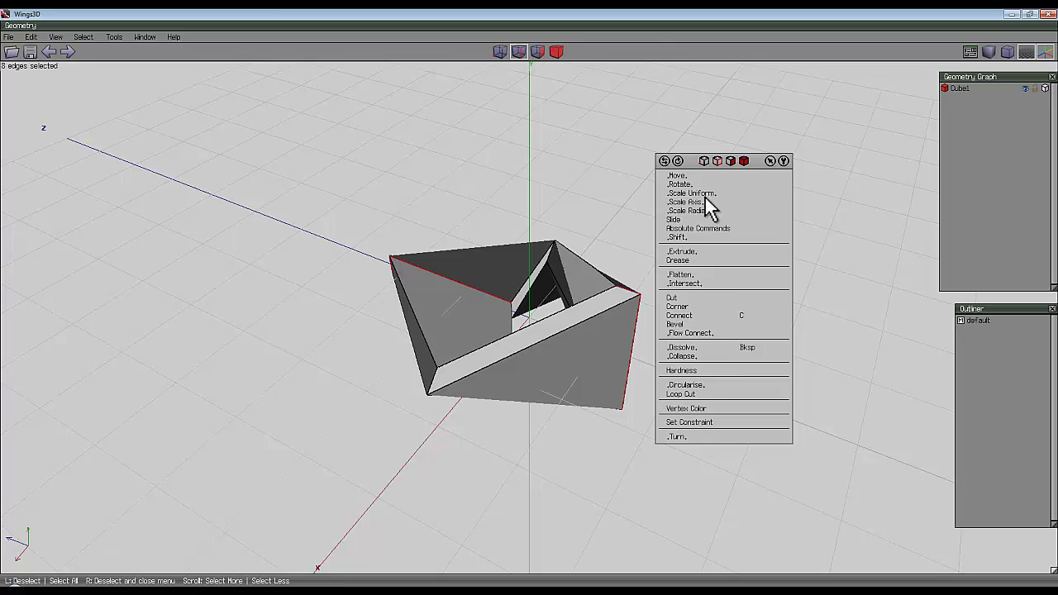
pyautogui.click(721, 385)
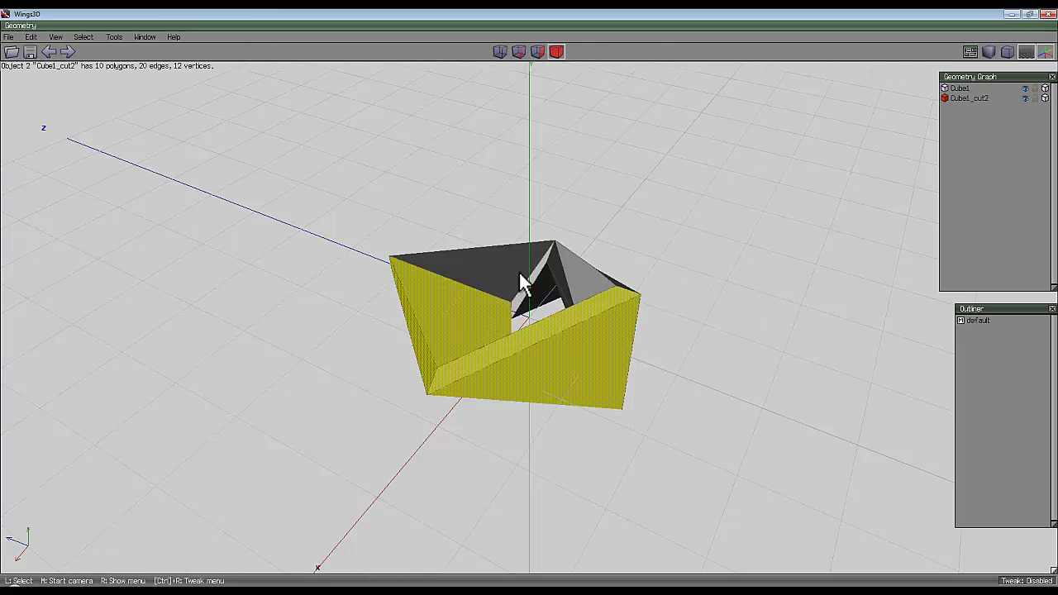
# - Hide Cube1_cut2 and rotate the remaining half's end face at the negative Z corner by -180° in place
pyautogui.click(1025, 99)
pyautogui.click(538, 51)
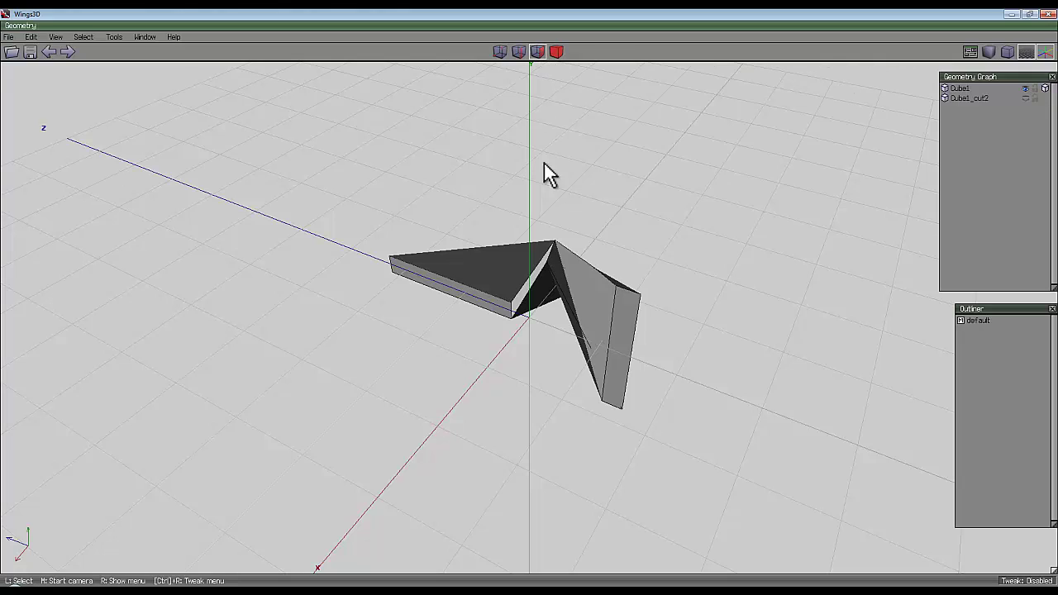
pyautogui.click(620, 339)
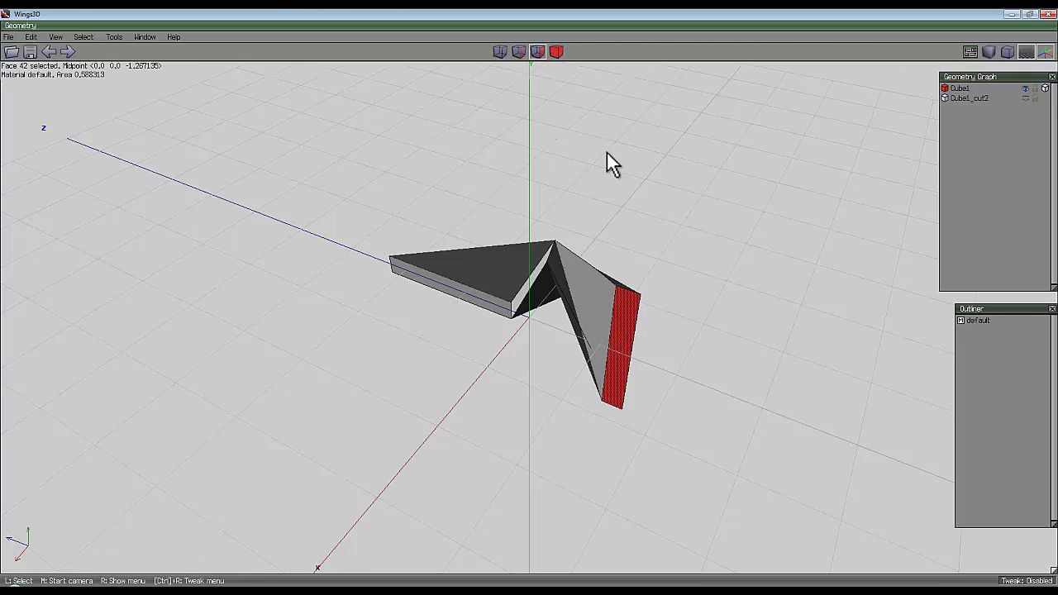
pyautogui.rightClick(671, 89)
pyautogui.click(683, 114)
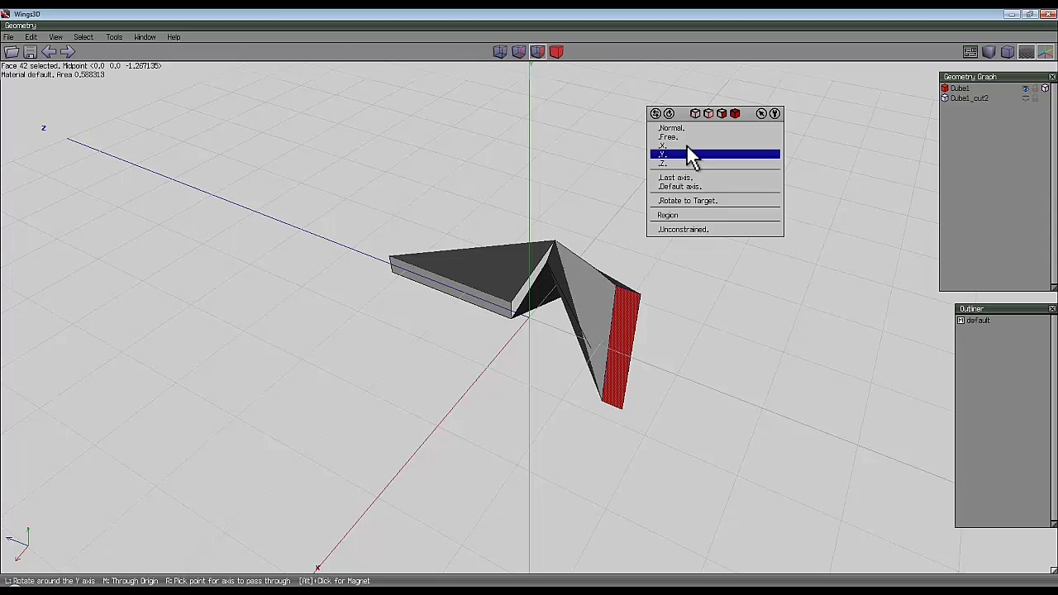
pyautogui.click(690, 155)
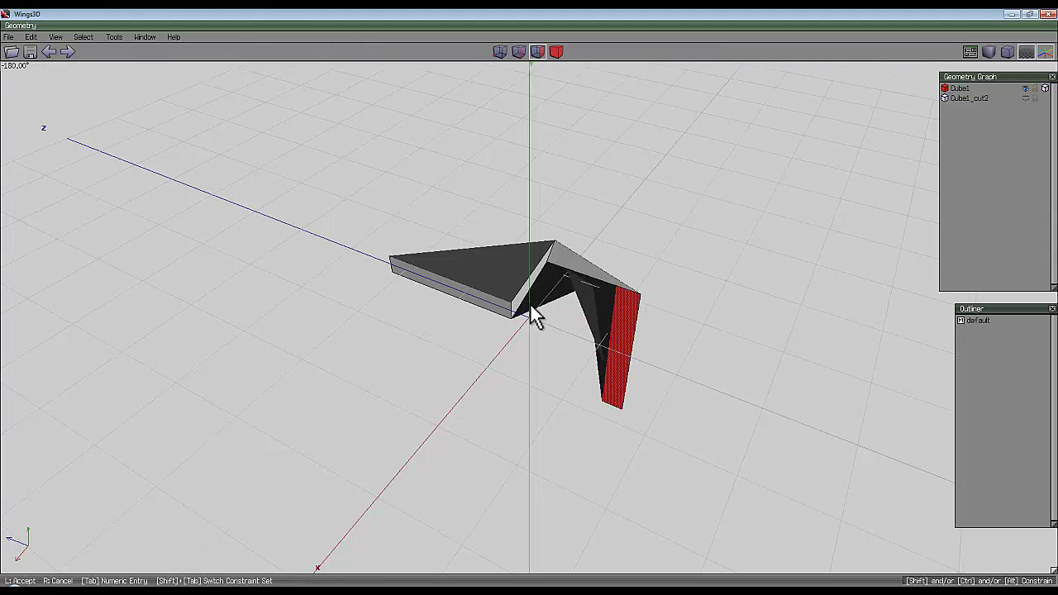
pyautogui.click(530, 309)
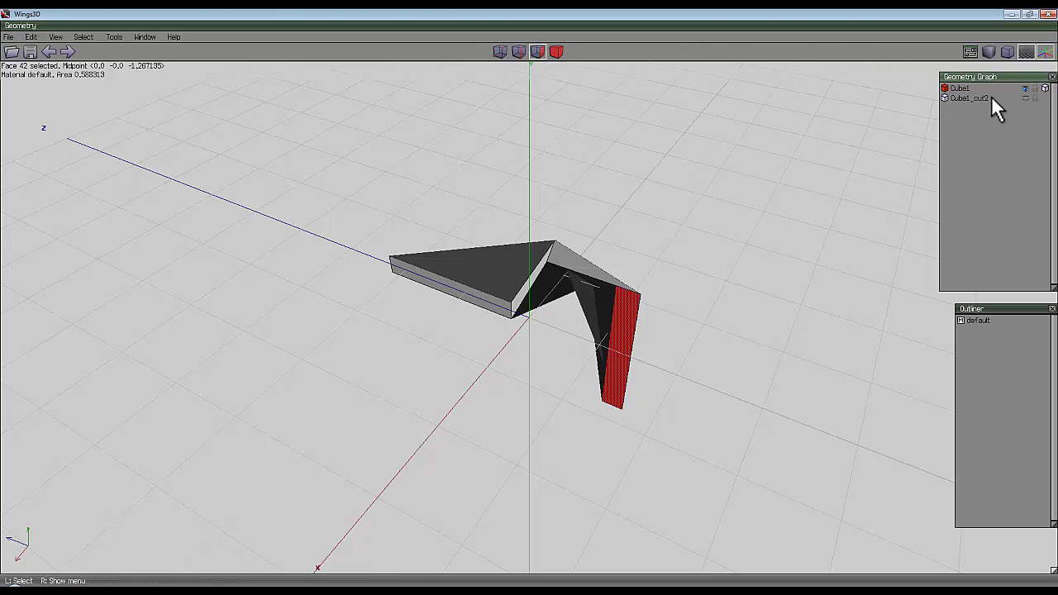
# - Show Cube1_cut2 again, select both halves as whole objects and weld them into one
pyautogui.click(1026, 98)
pyautogui.moveTo(595, 114); pyautogui.dragTo(433, 82, button='middle')
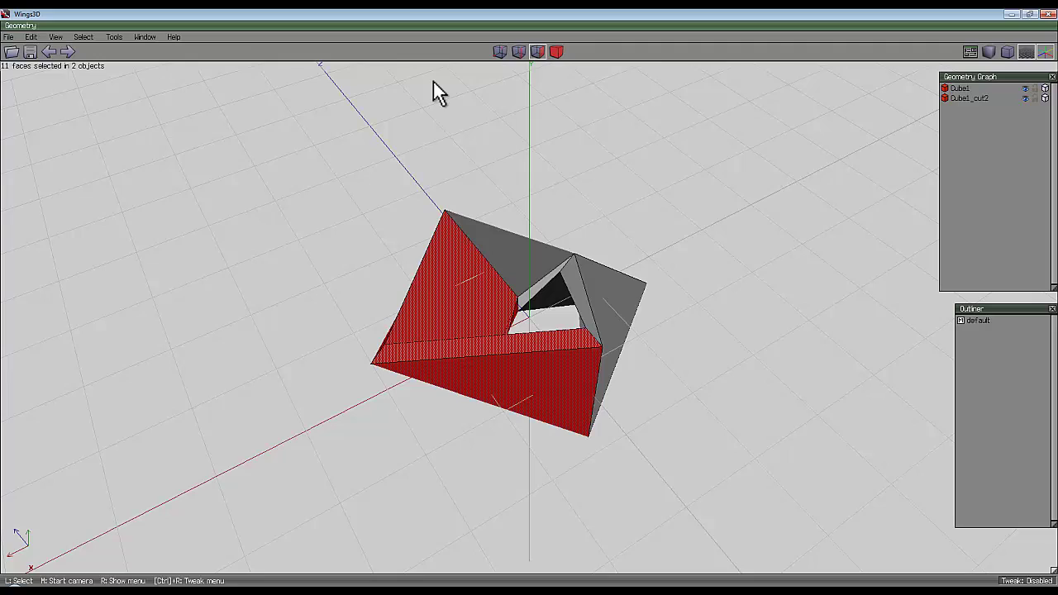
pyautogui.click(557, 51)
pyautogui.rightClick(607, 119)
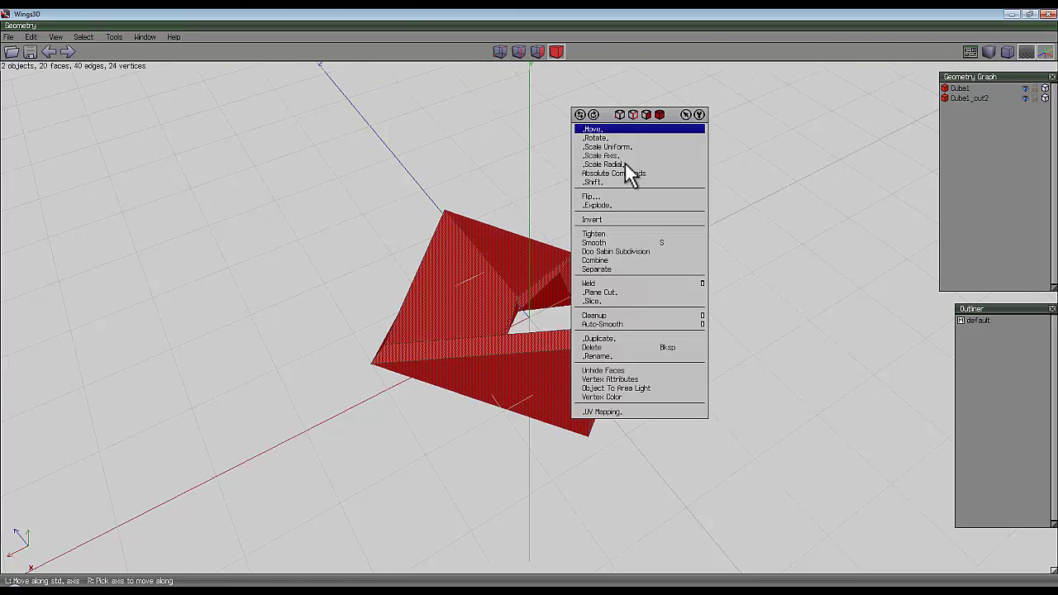
pyautogui.click(624, 290)
# - Smooth the welded twisted object twice
pyautogui.click(556, 51)
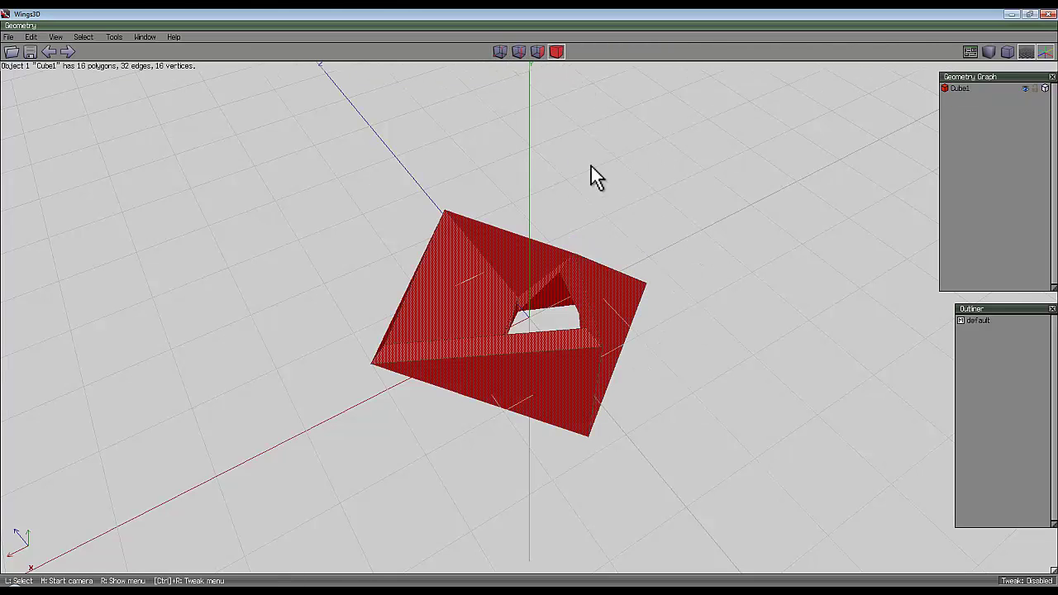
pyautogui.press('s')
pyautogui.press('s')
pyautogui.middleClick(594, 183)
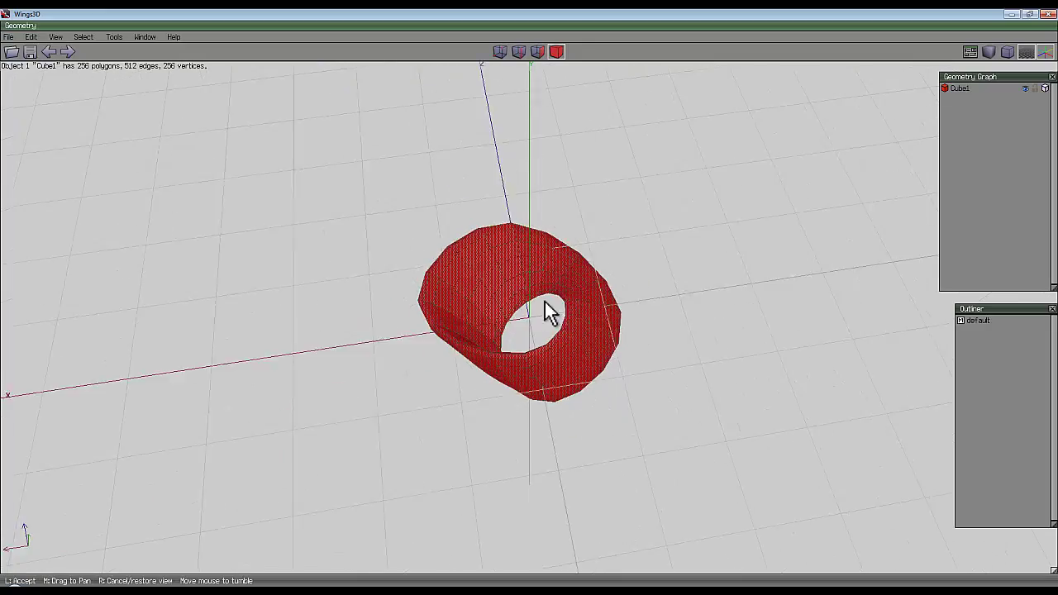
# - Select the whole twisted ring and open it in AutoUV segmenting for UV mapping
pyautogui.click(529, 303)
pyautogui.press('space')
pyautogui.middleClick(585, 175)
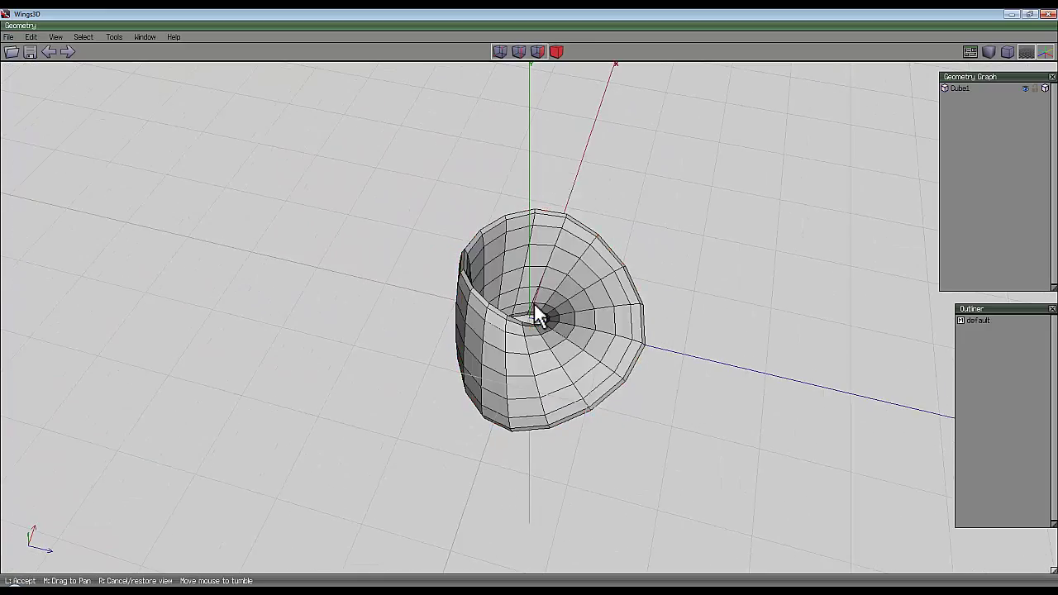
pyautogui.click(530, 303)
pyautogui.click(556, 52)
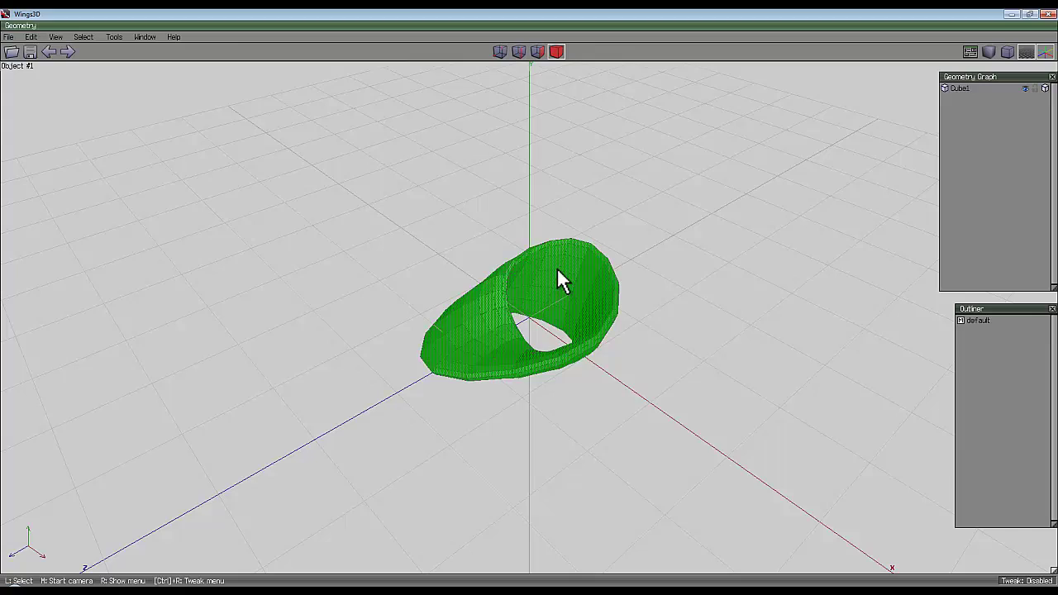
pyautogui.click(557, 268)
pyautogui.rightClick(507, 147)
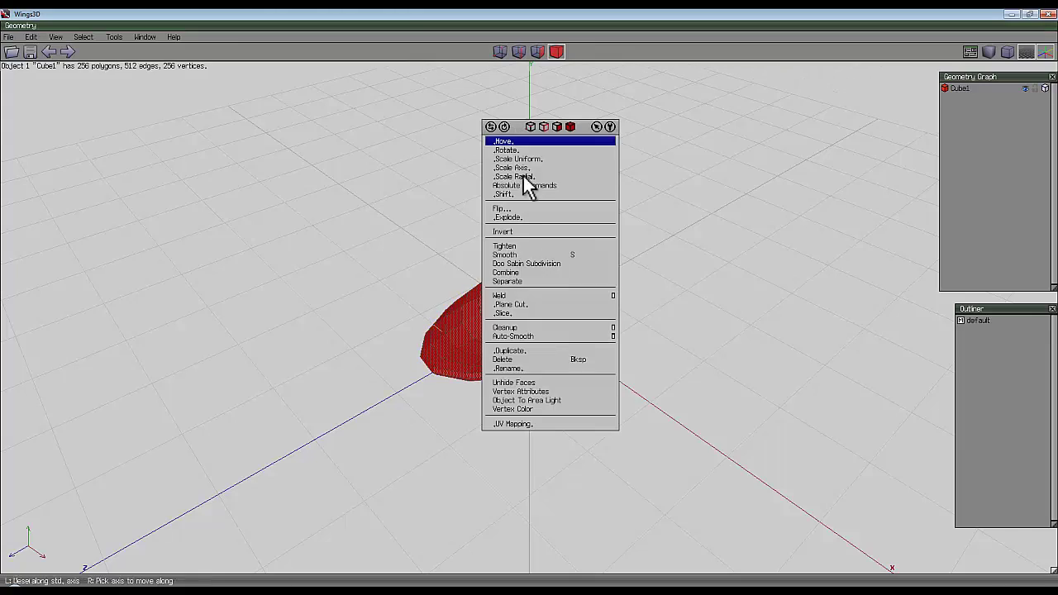
pyautogui.click(531, 425)
# - Select the edge loop running along the ring's rim and mark it for cut
pyautogui.middleClick(342, 201)
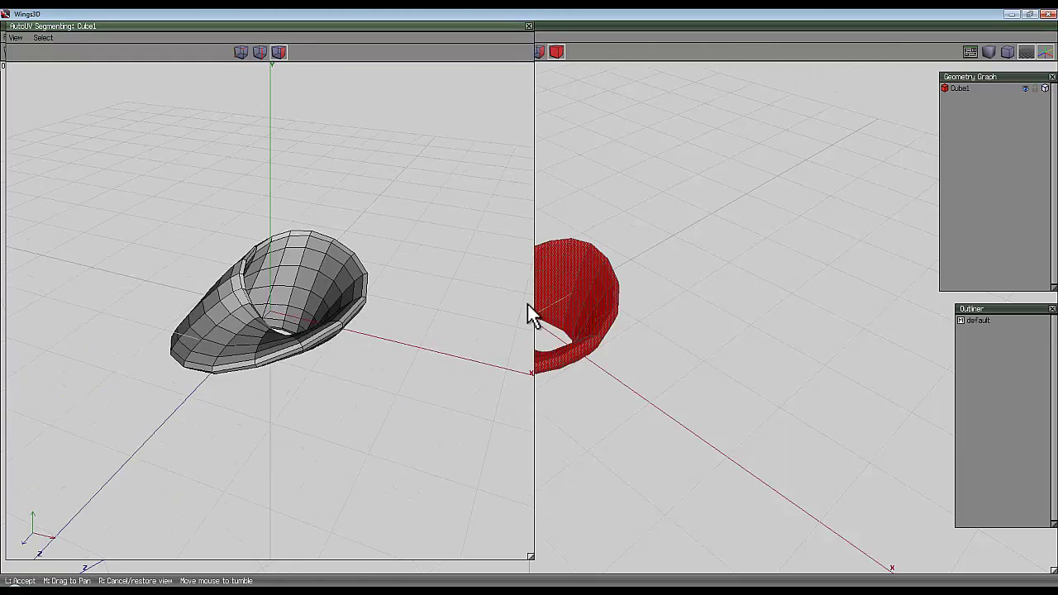
pyautogui.click(282, 102)
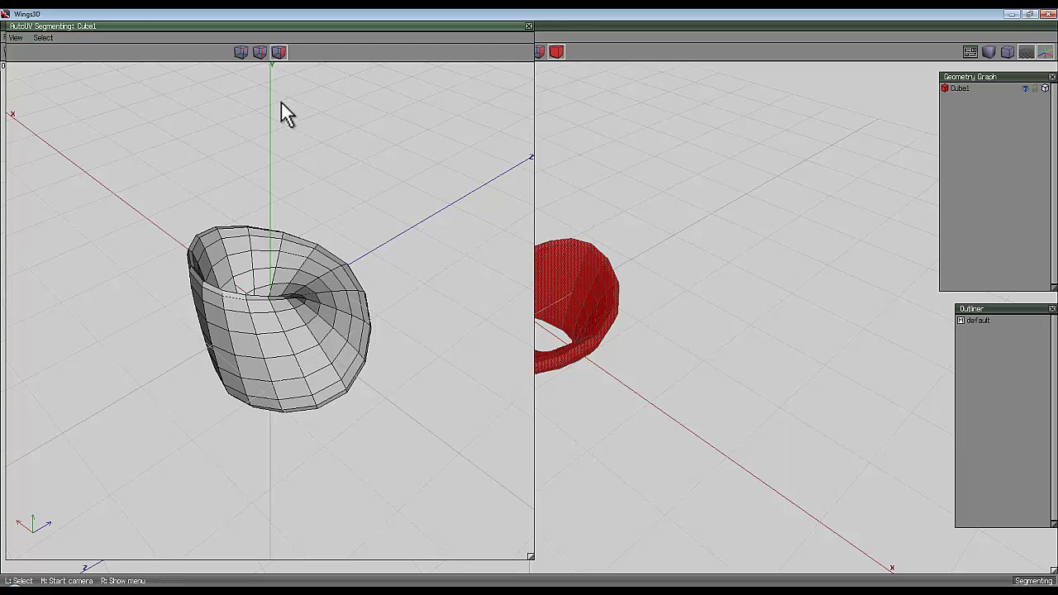
pyautogui.click(257, 51)
pyautogui.click(216, 292)
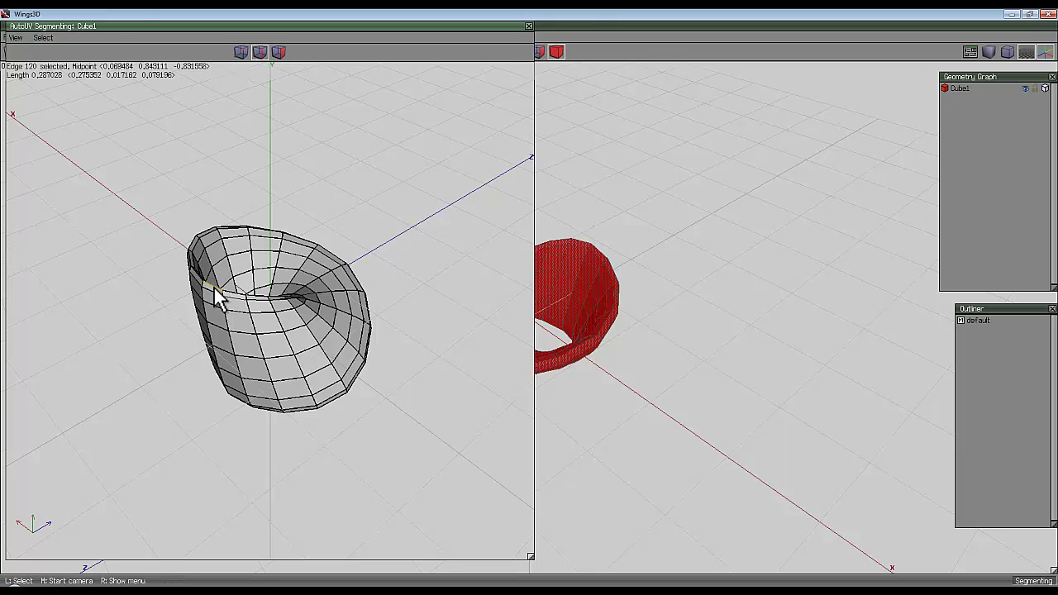
pyautogui.press('l')
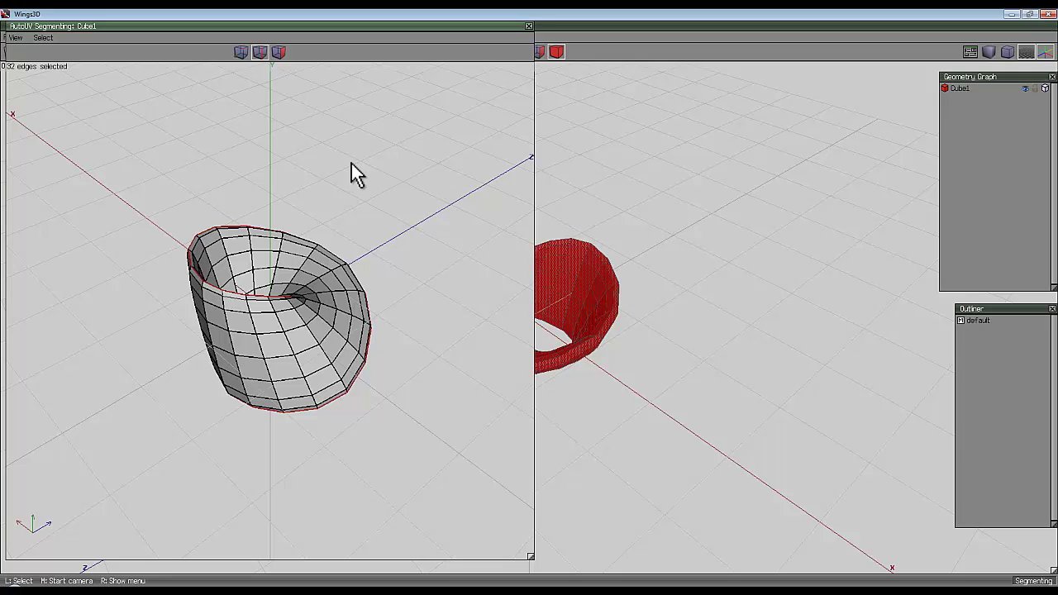
pyautogui.rightClick(352, 163)
pyautogui.click(366, 183)
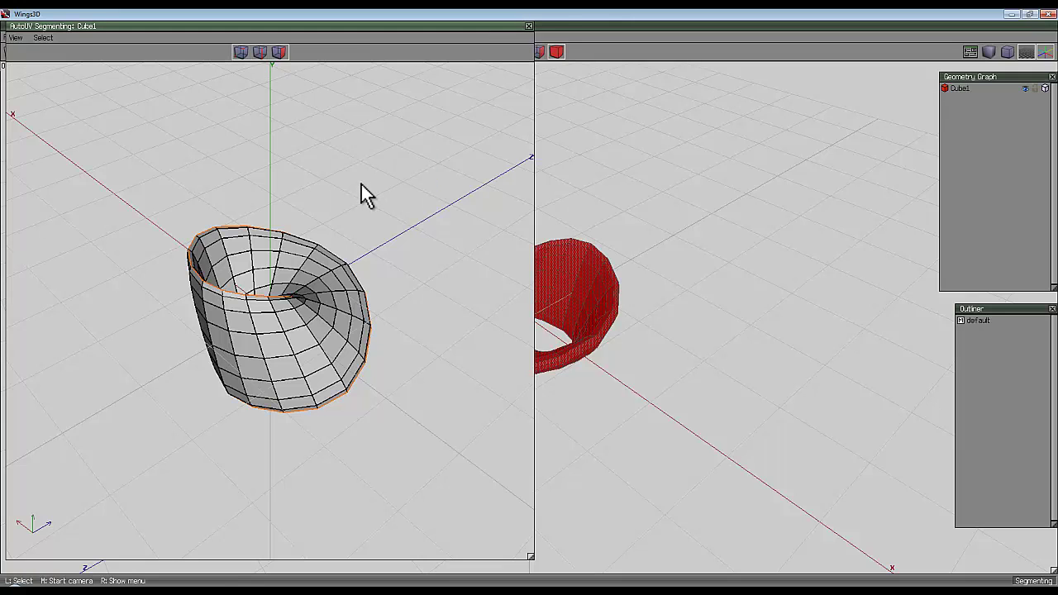
# - Select the row of edges running across the band from rim to rim and mark it for cut
pyautogui.middleClick(362, 184)
pyautogui.click(530, 303)
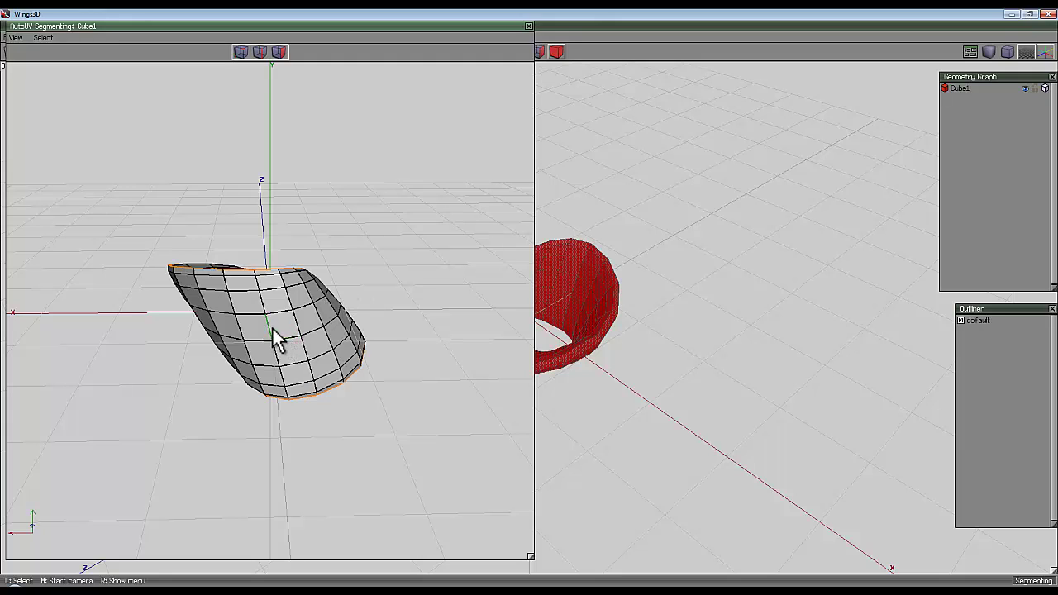
pyautogui.moveTo(328, 246); pyautogui.dragTo(532, 314, button='middle')
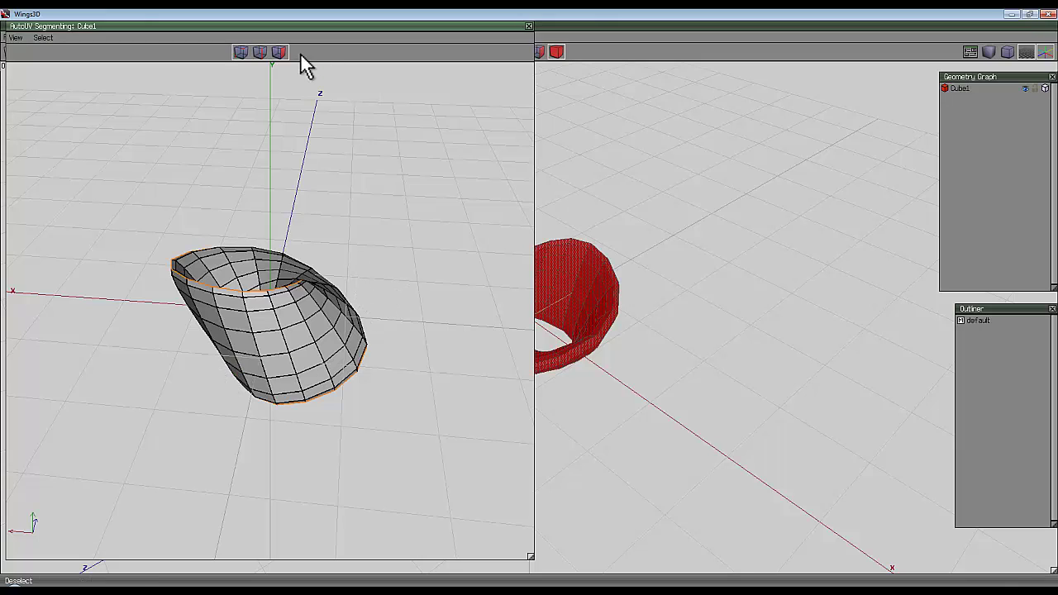
pyautogui.click(262, 364)
pyautogui.click(248, 327)
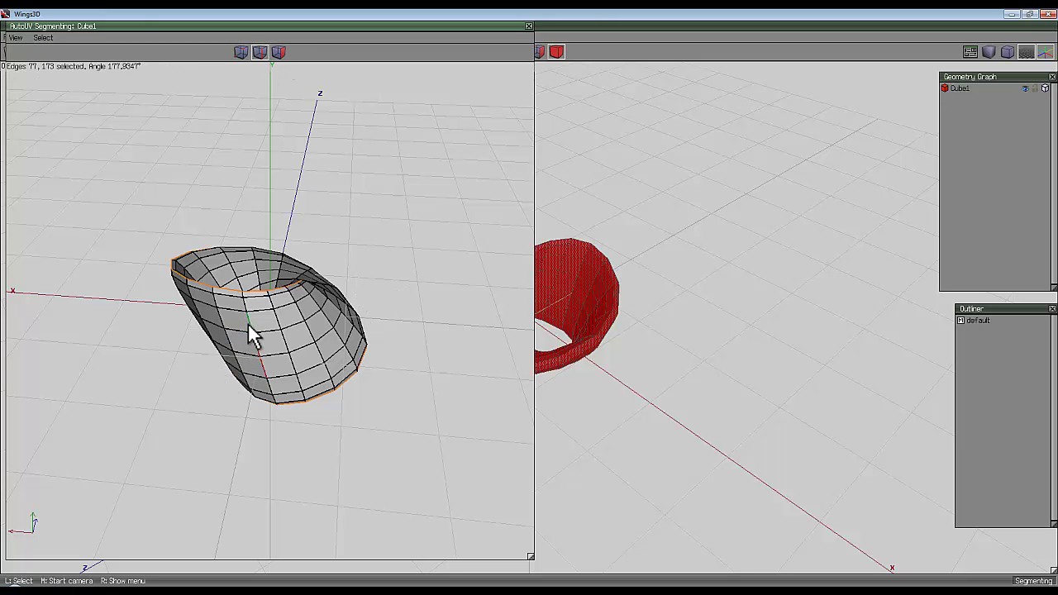
pyautogui.click(243, 304)
pyautogui.click(244, 295)
pyautogui.middleClick(243, 295)
pyautogui.click(529, 306)
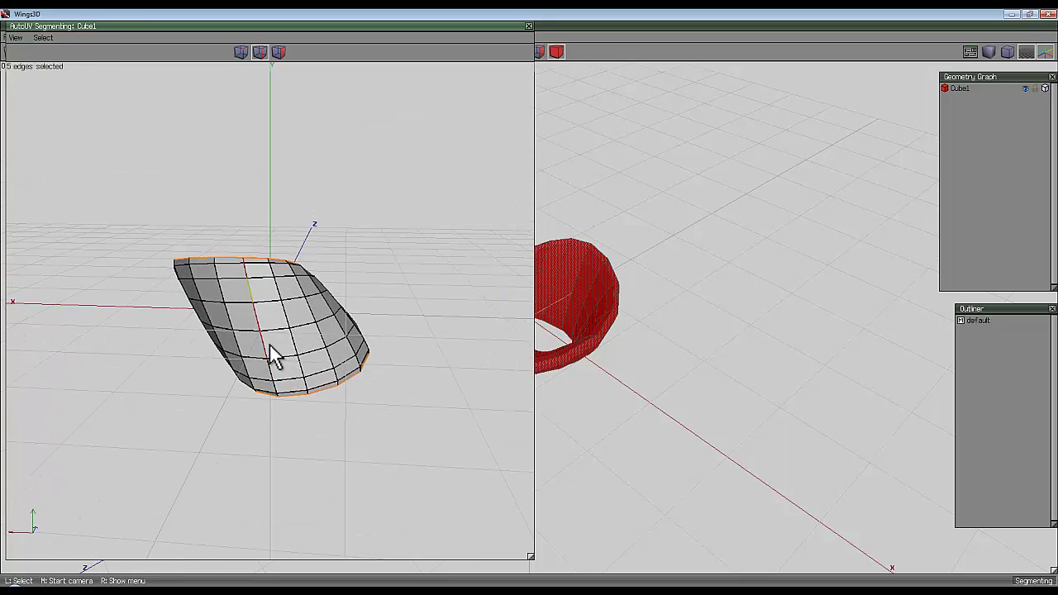
pyautogui.click(350, 339)
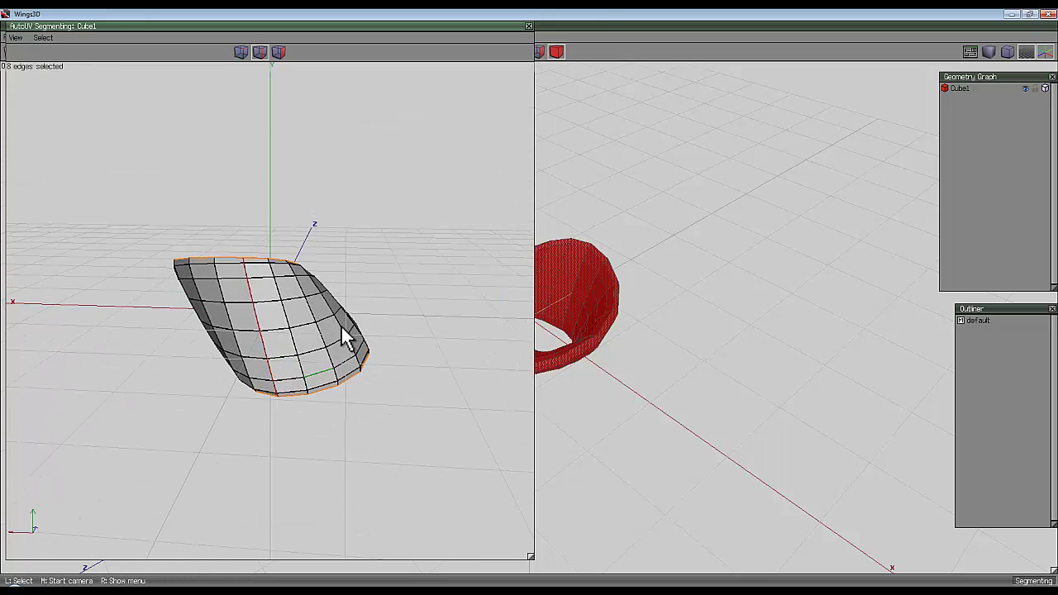
pyautogui.moveTo(359, 300); pyautogui.dragTo(529, 301, button='middle')
pyautogui.rightClick(402, 193)
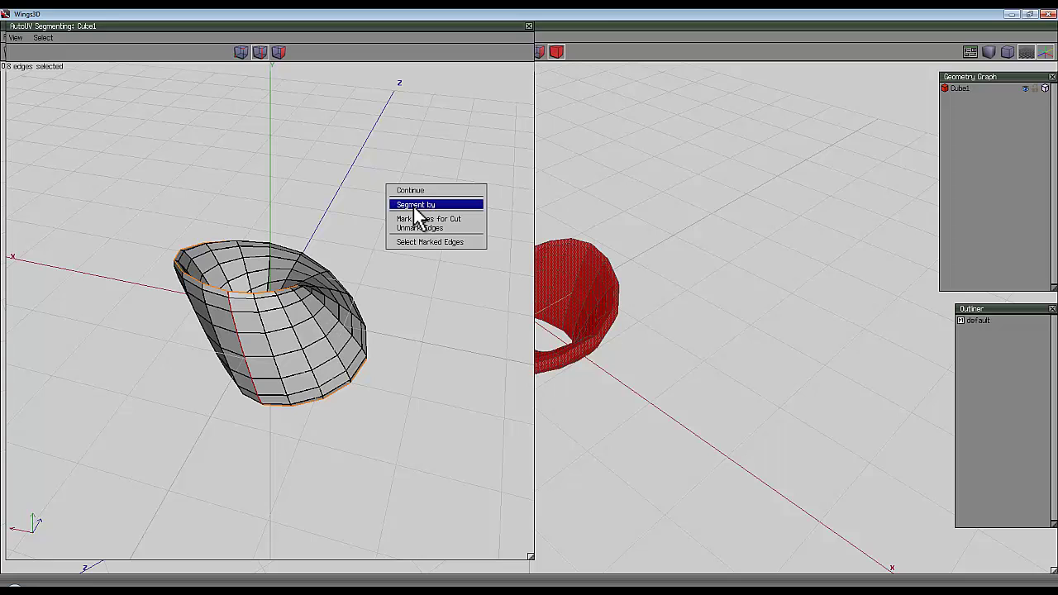
pyautogui.click(415, 219)
# - Continue the segmented ring to a UV map using Unfolding, and close the resulting UV editor
pyautogui.middleClick(403, 226)
pyautogui.moveTo(530, 305); pyautogui.dragTo(369, 348, button='middle')
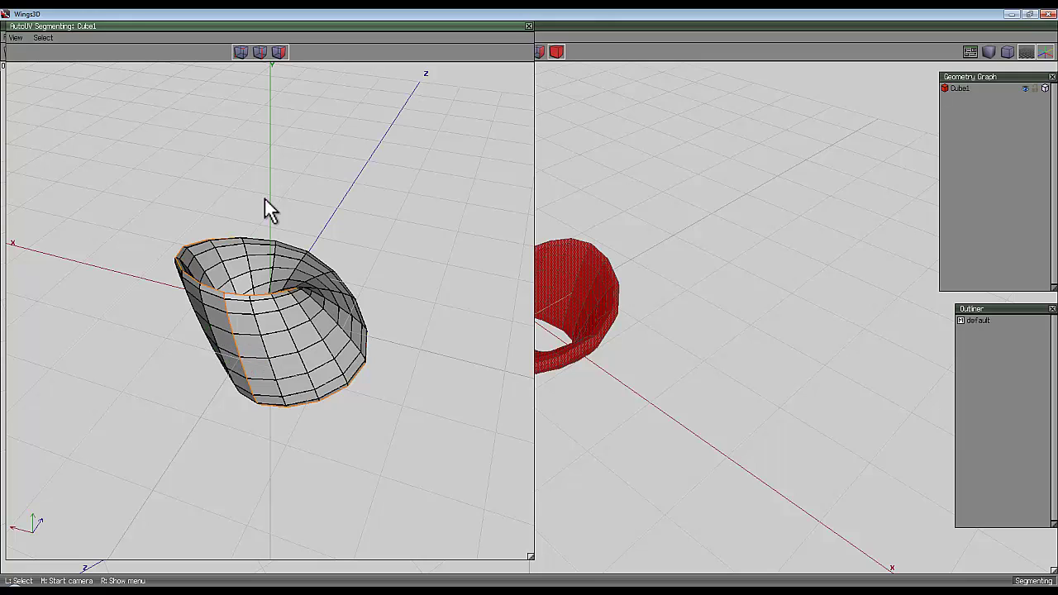
pyautogui.rightClick(281, 106)
pyautogui.click(289, 99)
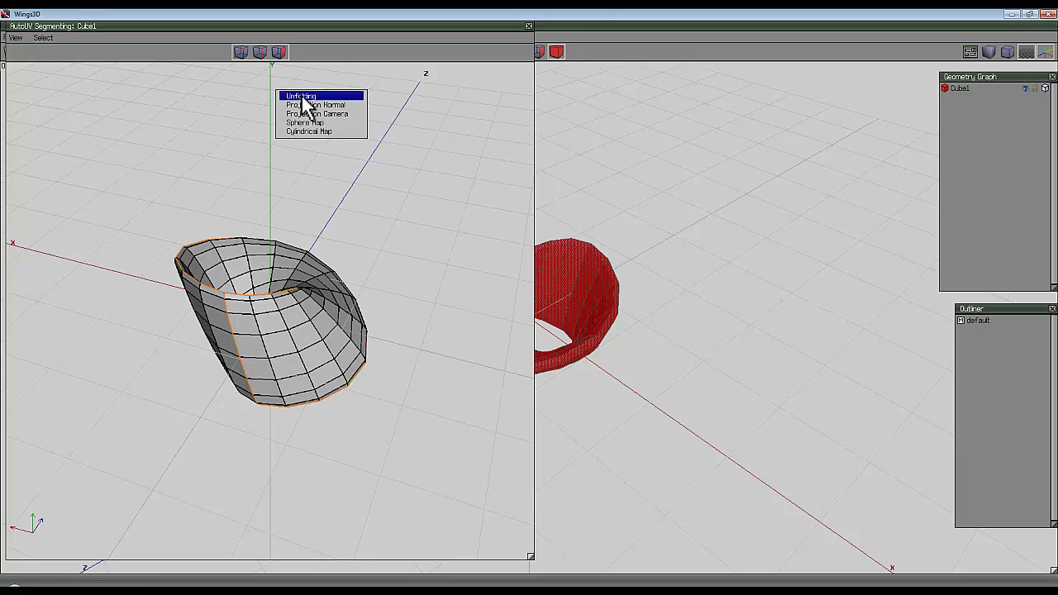
pyautogui.click(301, 96)
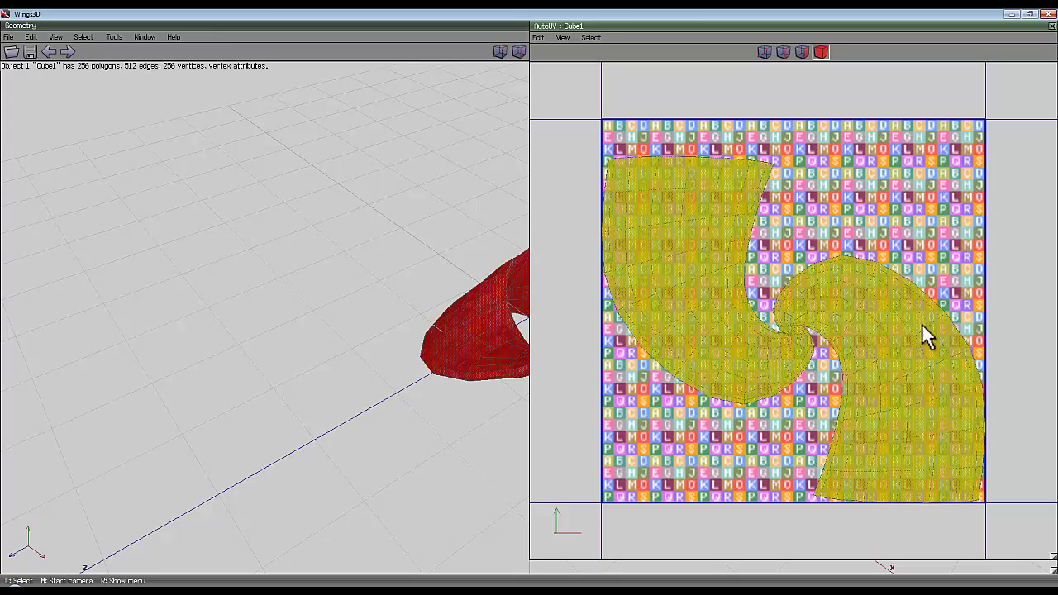
pyautogui.middleClick(529, 317)
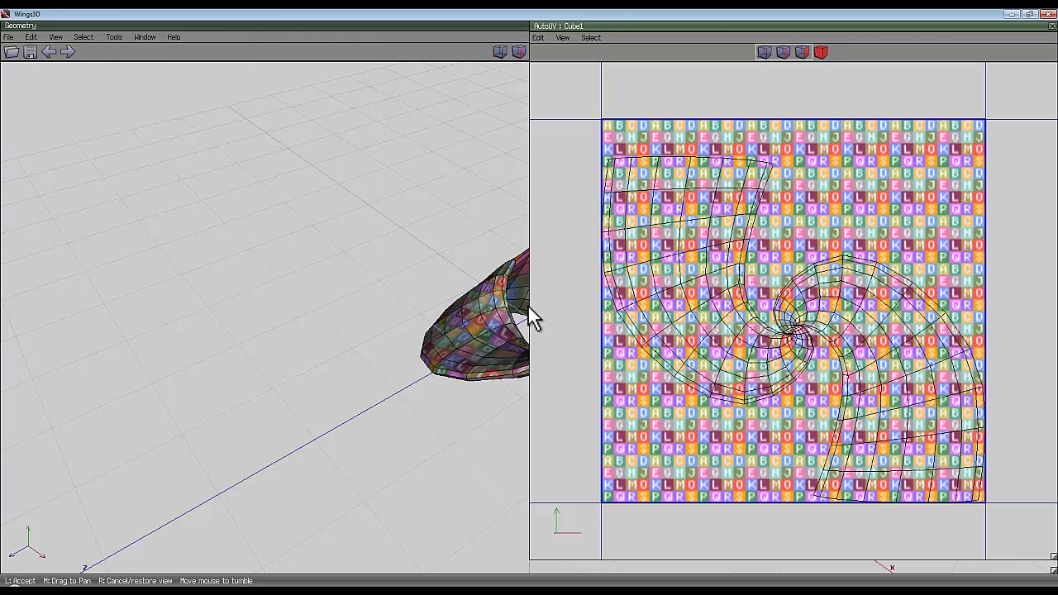
pyautogui.click(529, 308)
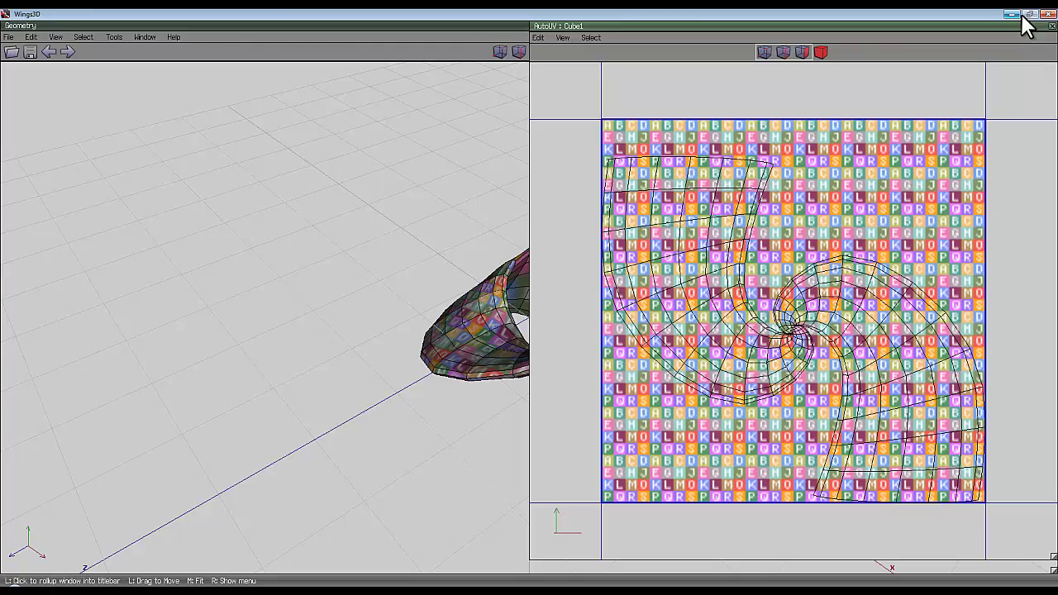
pyautogui.click(1051, 26)
# - Examine from several sides how the lettered checker texture lies on the twisted ring
pyautogui.click(556, 51)
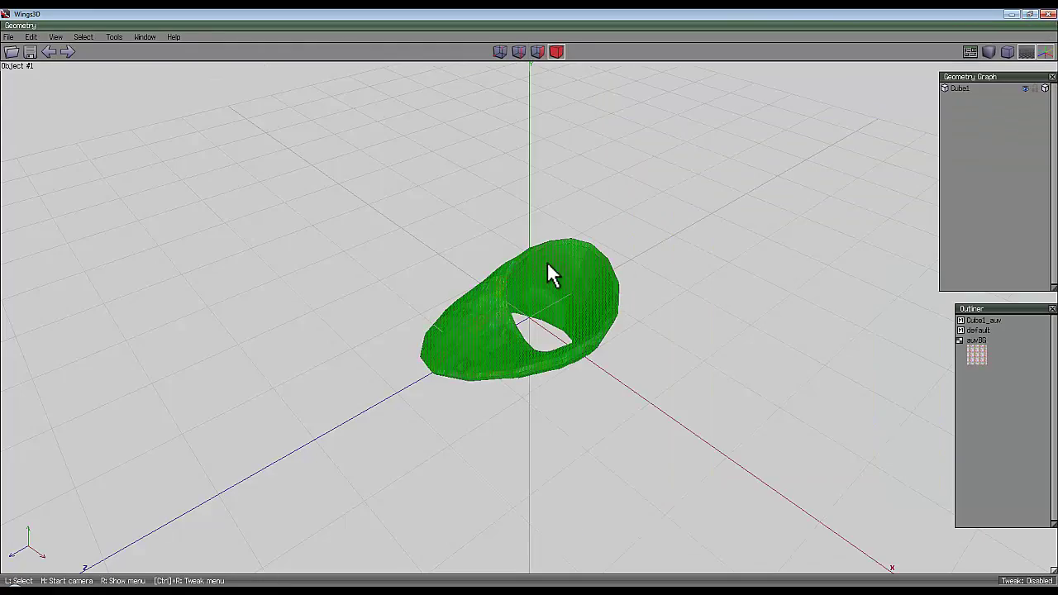
pyautogui.click(547, 263)
pyautogui.moveTo(524, 194); pyautogui.dragTo(639, 232, button='middle')
pyautogui.press('space')
pyautogui.middleClick(634, 220)
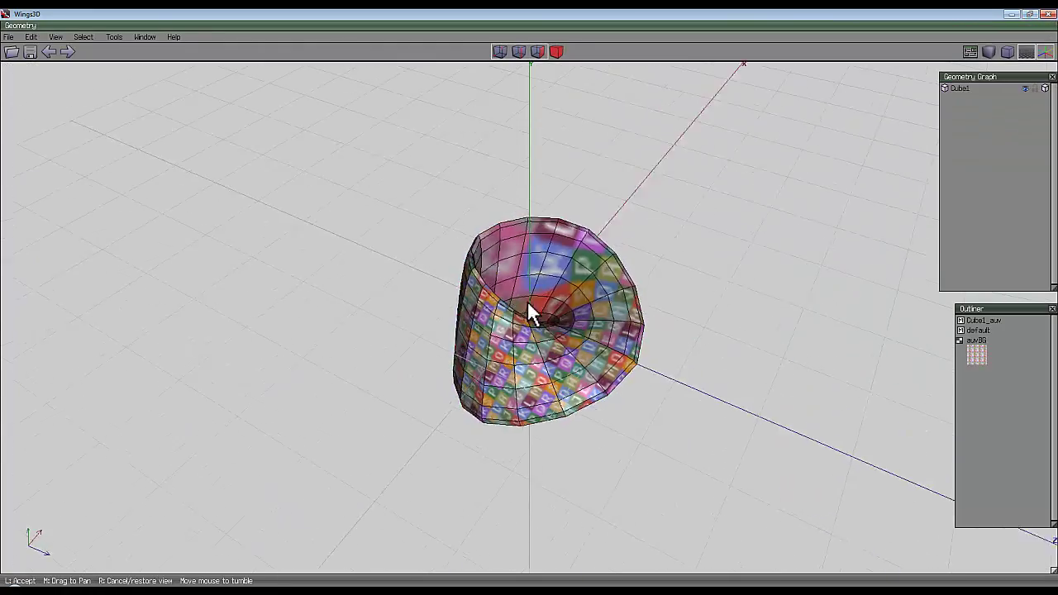
pyautogui.click(530, 304)
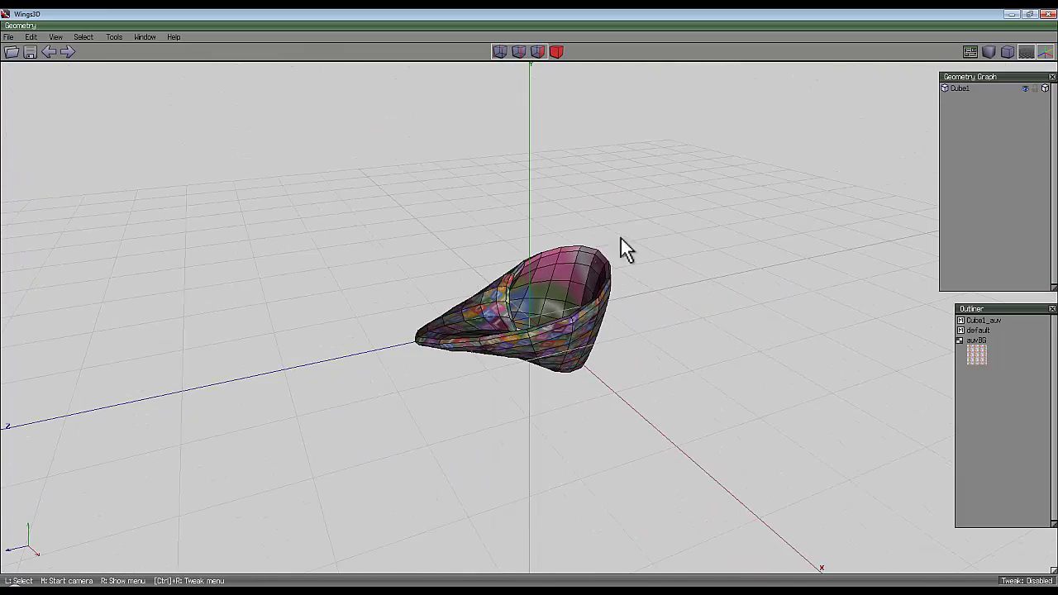
pyautogui.middleClick(486, 285)
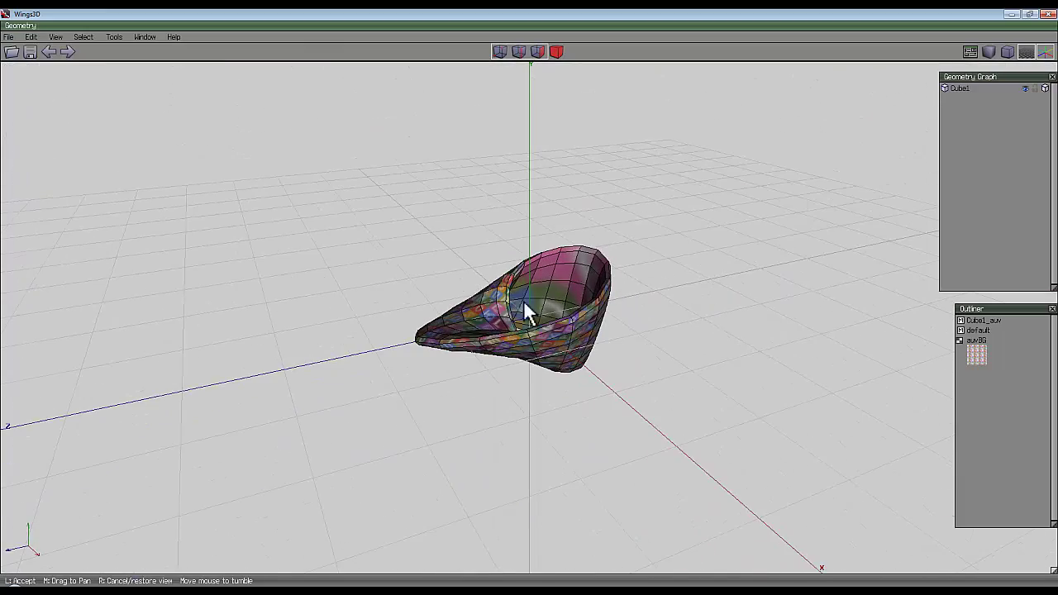
pyautogui.click(642, 192)
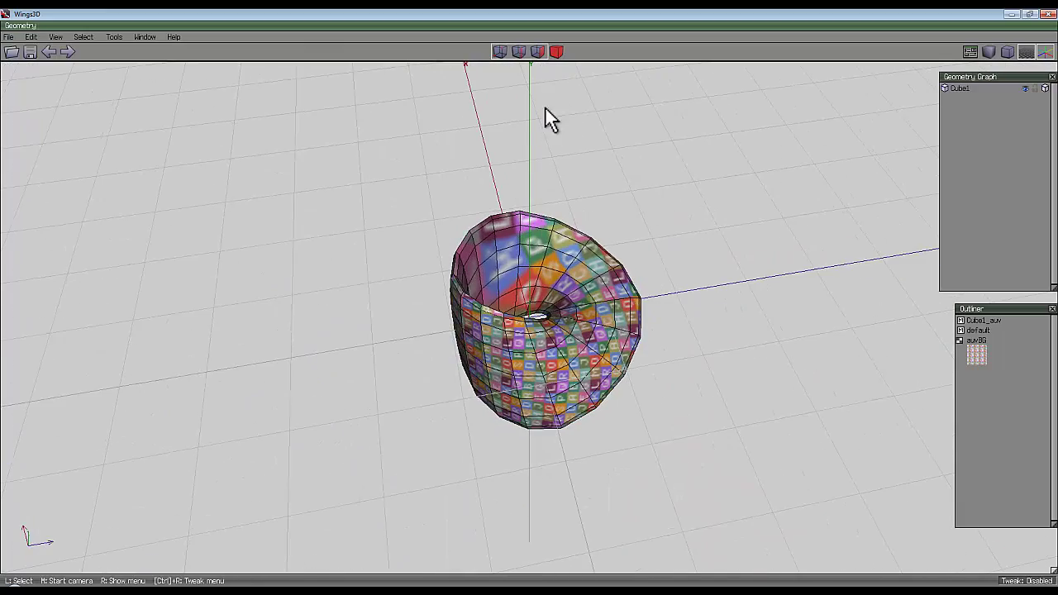
# - Select the textured ring and reopen its AutoUV segmenting
pyautogui.rightClick(544, 152)
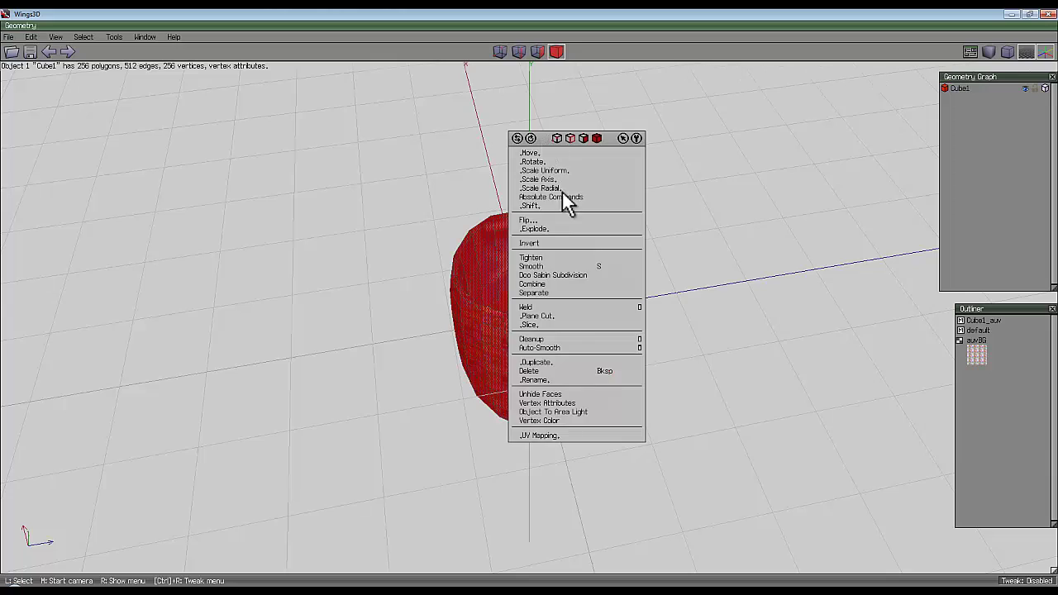
pyautogui.click(552, 438)
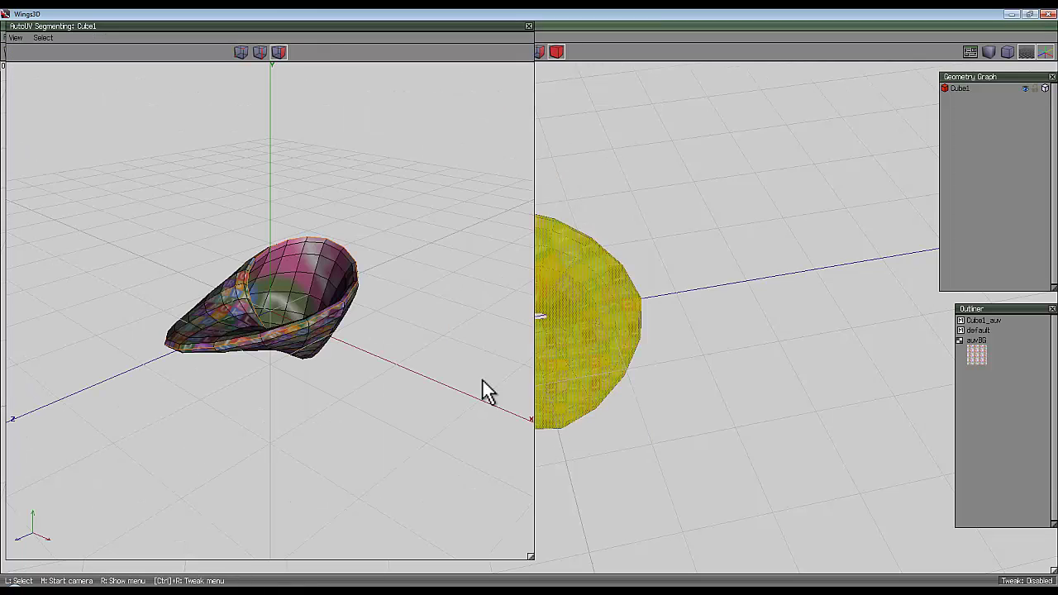
pyautogui.middleClick(425, 322)
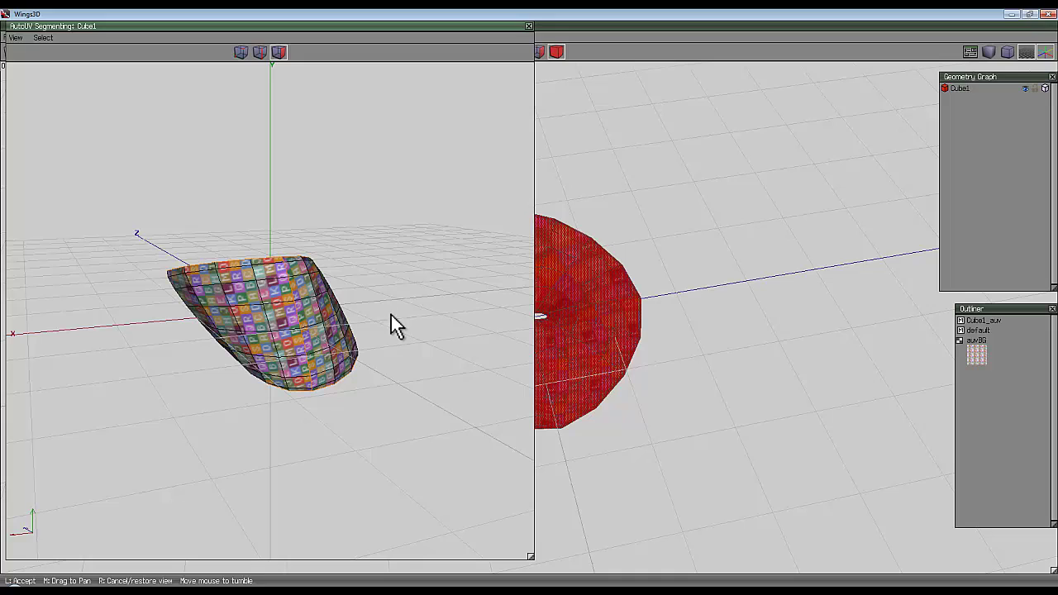
pyautogui.click(318, 298)
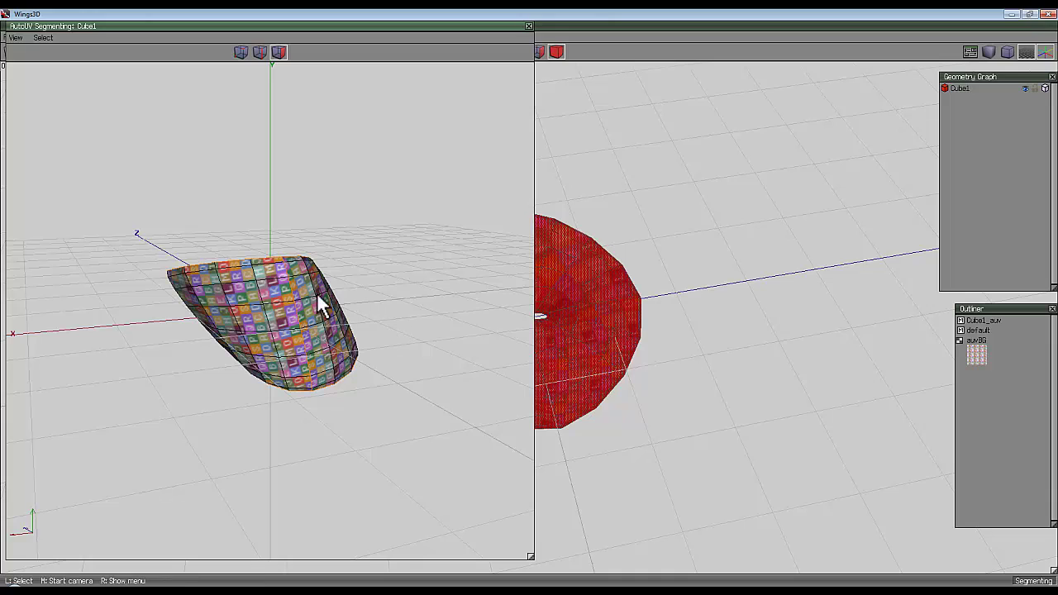
# - Select the full edge loop around the band's cross-section on the negative Z side and mark it for cut
pyautogui.click(260, 51)
pyautogui.click(321, 352)
pyautogui.press('l')
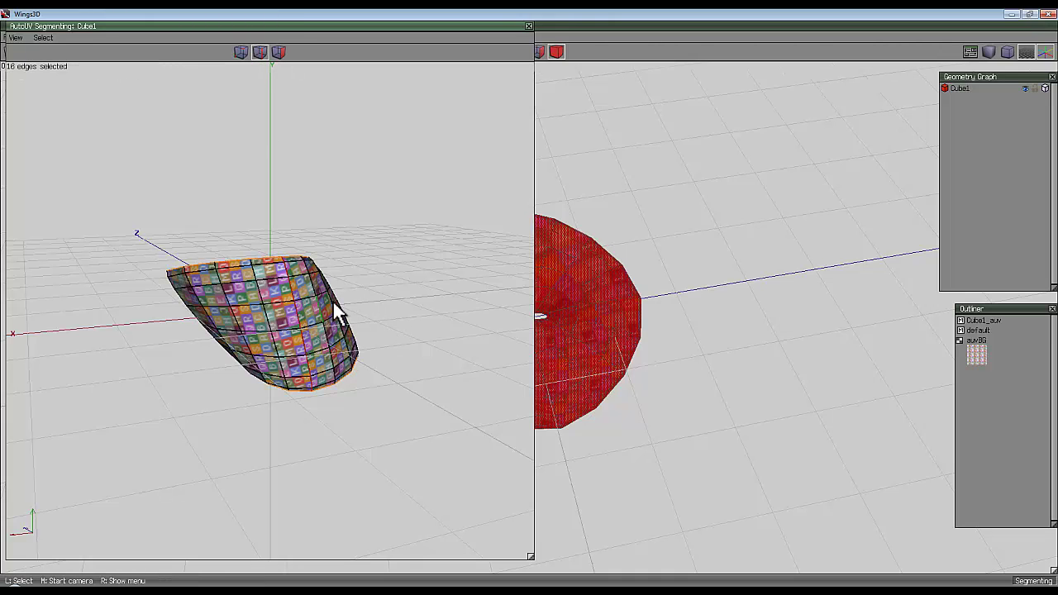
pyautogui.middleClick(337, 308)
pyautogui.click(332, 315)
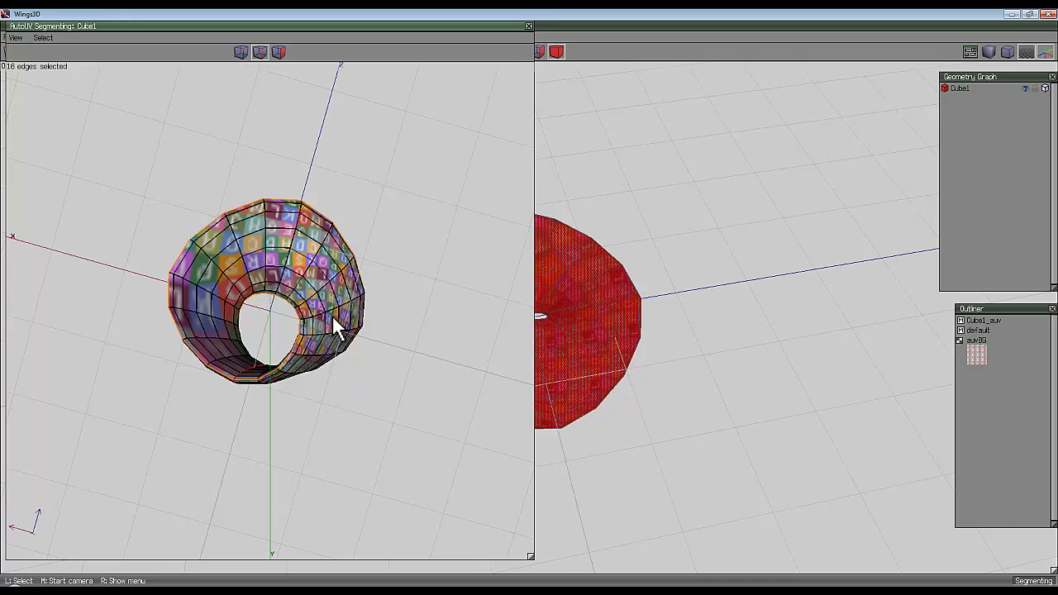
pyautogui.rightClick(400, 174)
pyautogui.click(413, 186)
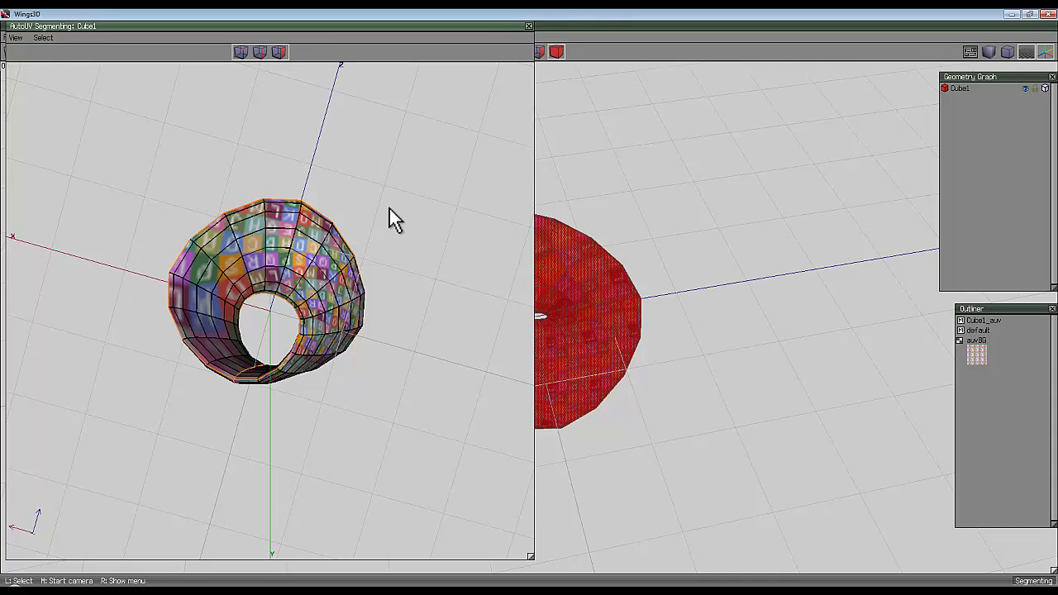
# - Select the full cross-section edge loop at the positive Z side and mark it for cut
pyautogui.middleClick(389, 208)
pyautogui.click(529, 306)
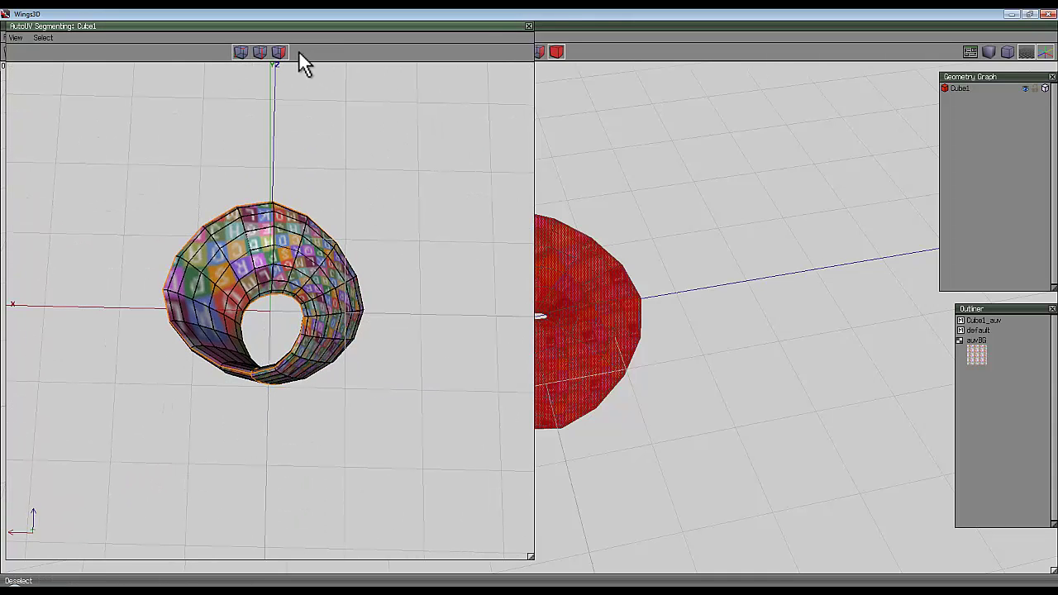
pyautogui.click(271, 239)
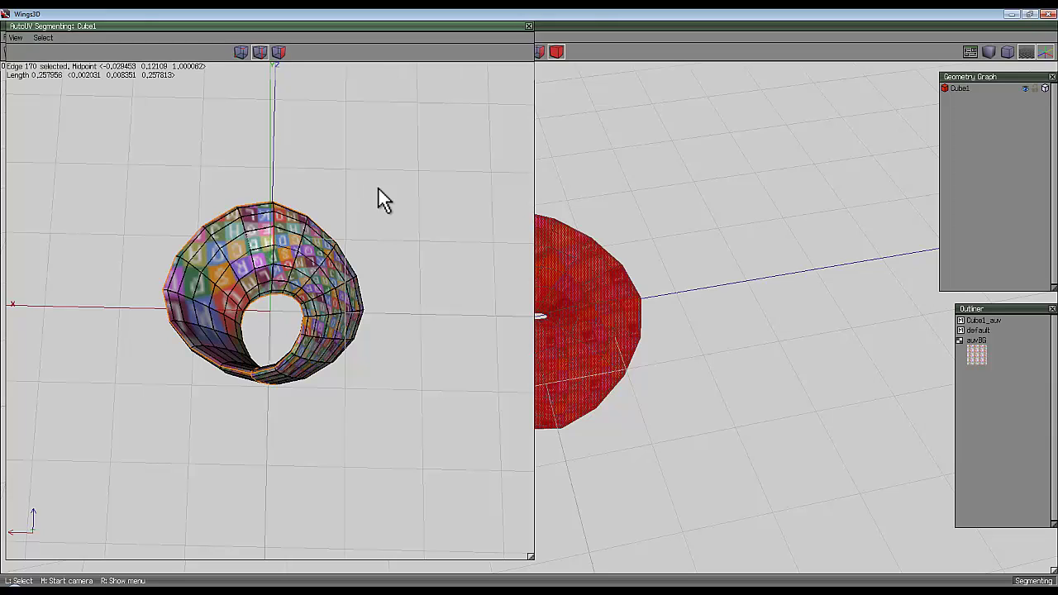
pyautogui.press('l')
pyautogui.rightClick(380, 142)
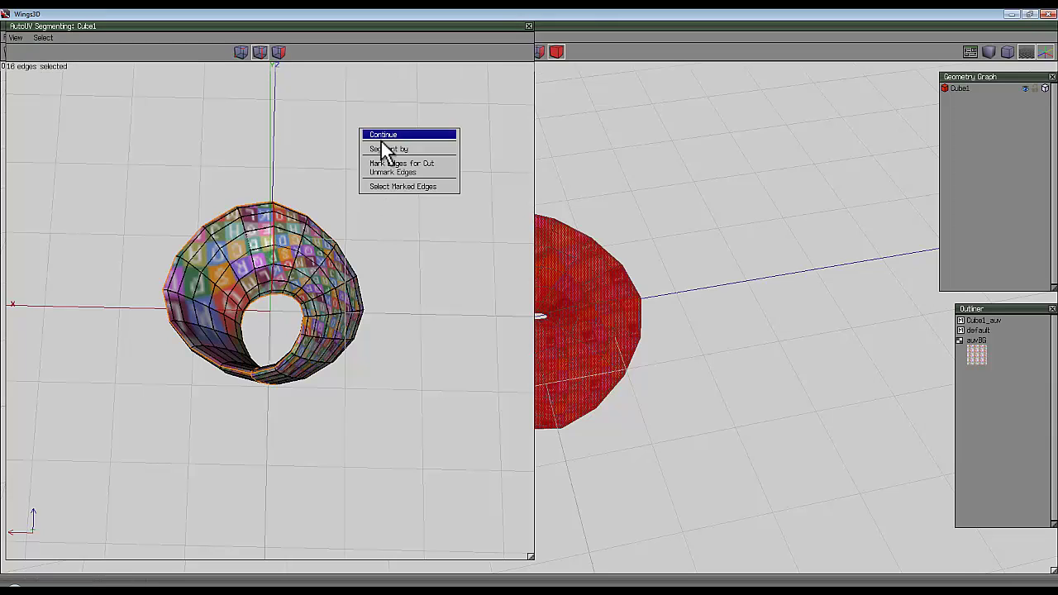
pyautogui.click(395, 164)
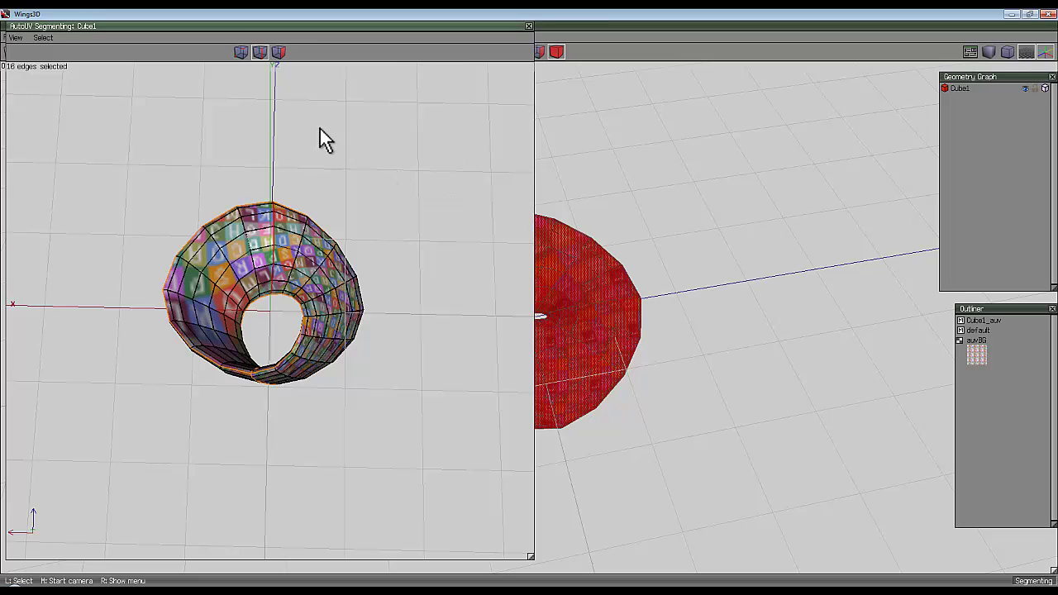
# - Clear the edge selection and unfold the segmented ring into separate UV charts along the marked cuts
pyautogui.press('space')
pyautogui.middleClick(313, 205)
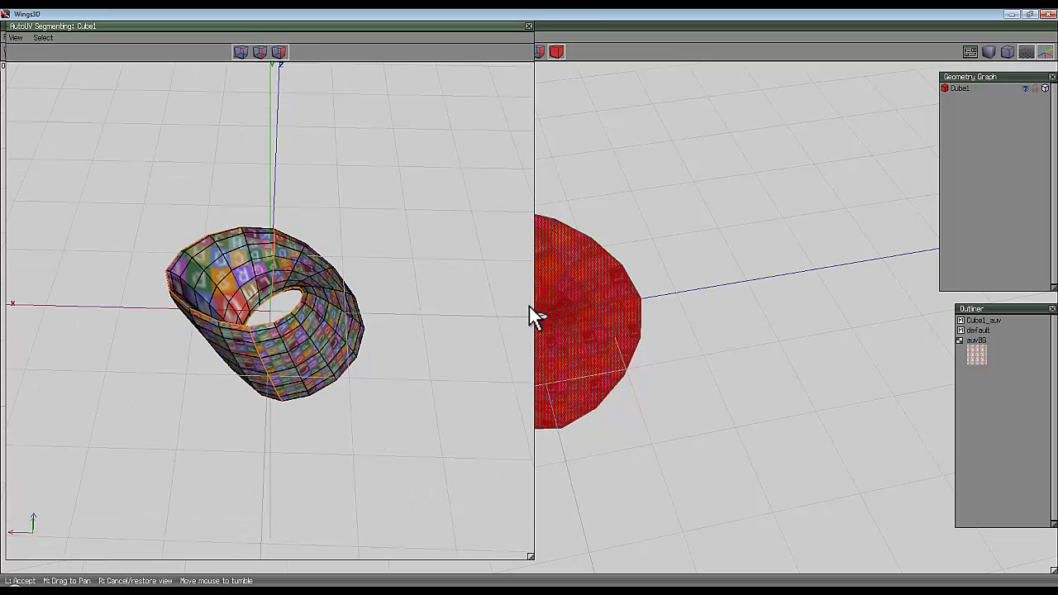
pyautogui.click(312, 205)
pyautogui.rightClick(334, 120)
pyautogui.click(340, 117)
pyautogui.click(363, 123)
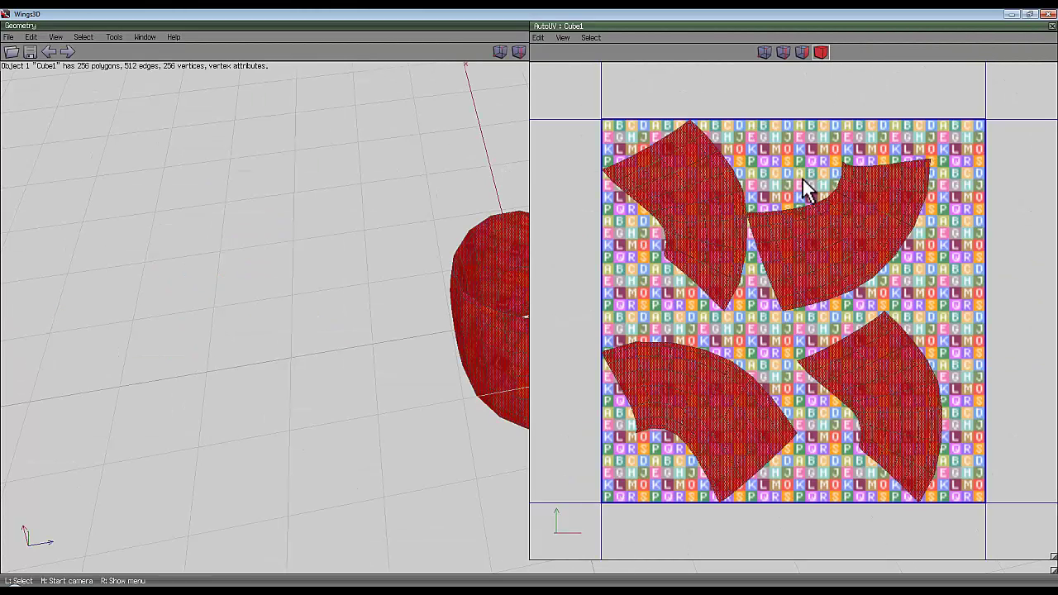
# - Select only the upper-left UV chart and rotate it about 78° so its curve arches upward
pyautogui.press('space')
pyautogui.click(735, 173)
pyautogui.rightClick(801, 142)
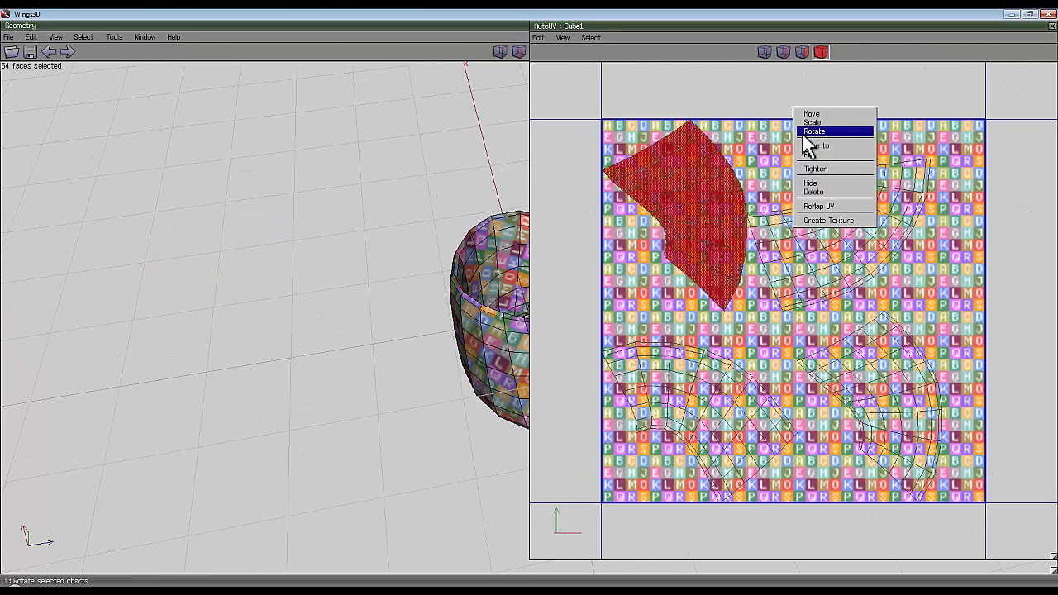
pyautogui.click(803, 135)
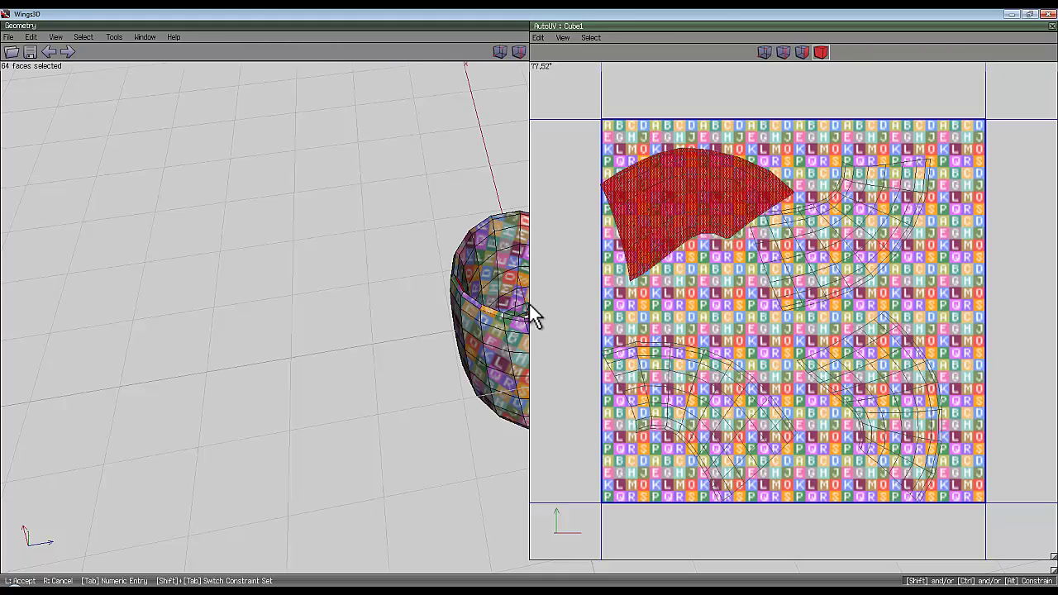
pyautogui.click(530, 304)
pyautogui.press('space')
# - Select the upper-right UV chart and rotate it so its curve arches upward
pyautogui.click(825, 51)
pyautogui.click(844, 233)
pyautogui.rightClick(791, 110)
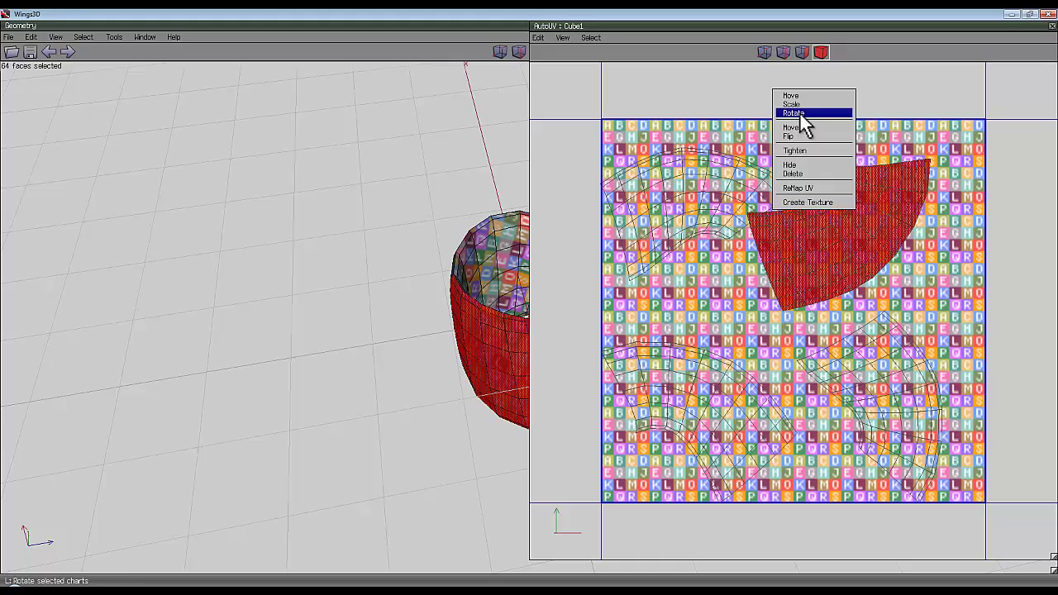
pyautogui.click(800, 114)
pyautogui.click(536, 324)
pyautogui.press('space')
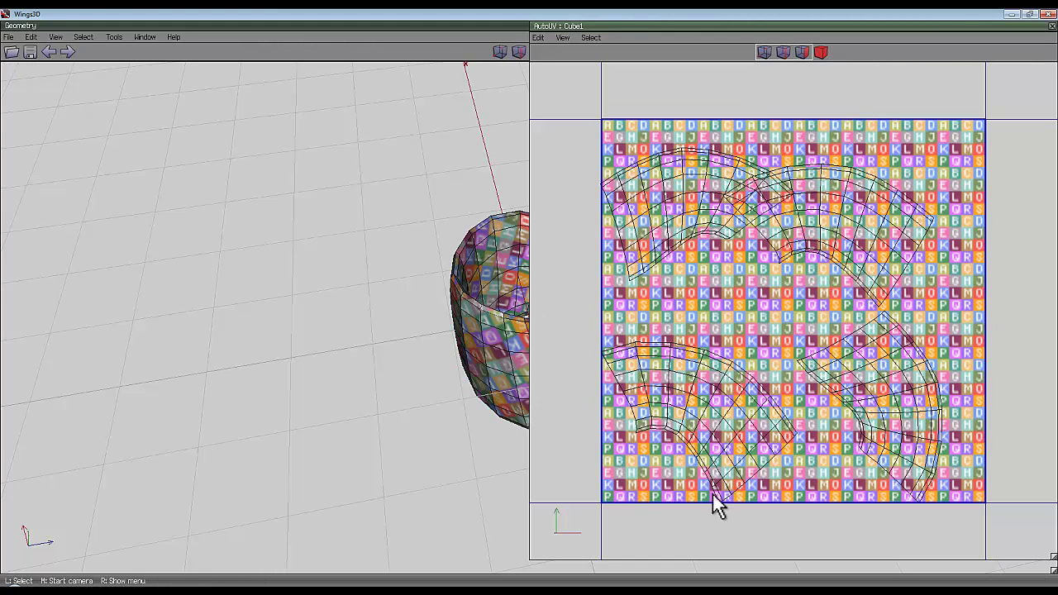
# - Rotate the lower-left UV chart slightly so its arch sits level
pyautogui.click(719, 409)
pyautogui.click(821, 52)
pyautogui.rightClick(817, 133)
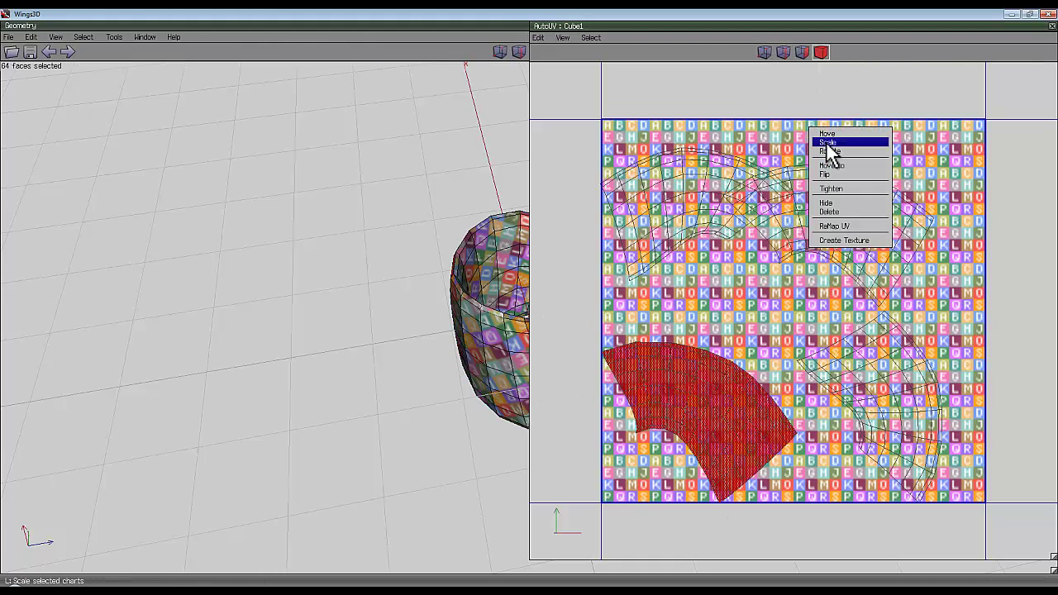
pyautogui.click(830, 152)
pyautogui.click(560, 319)
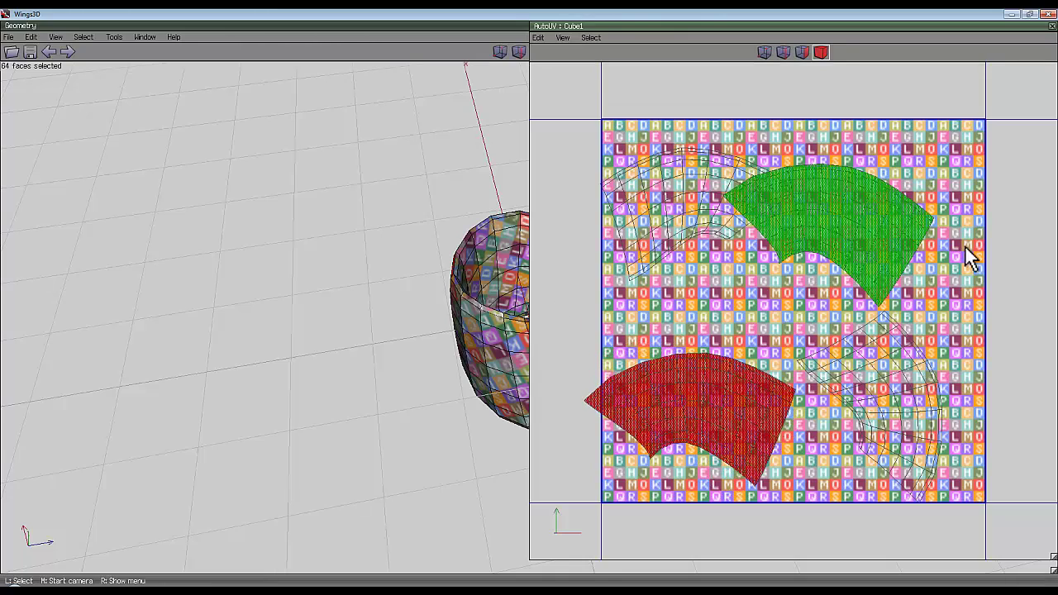
# - Select only the lower-right UV chart and rotate it so its curve arches upward
pyautogui.press('space')
pyautogui.click(909, 377)
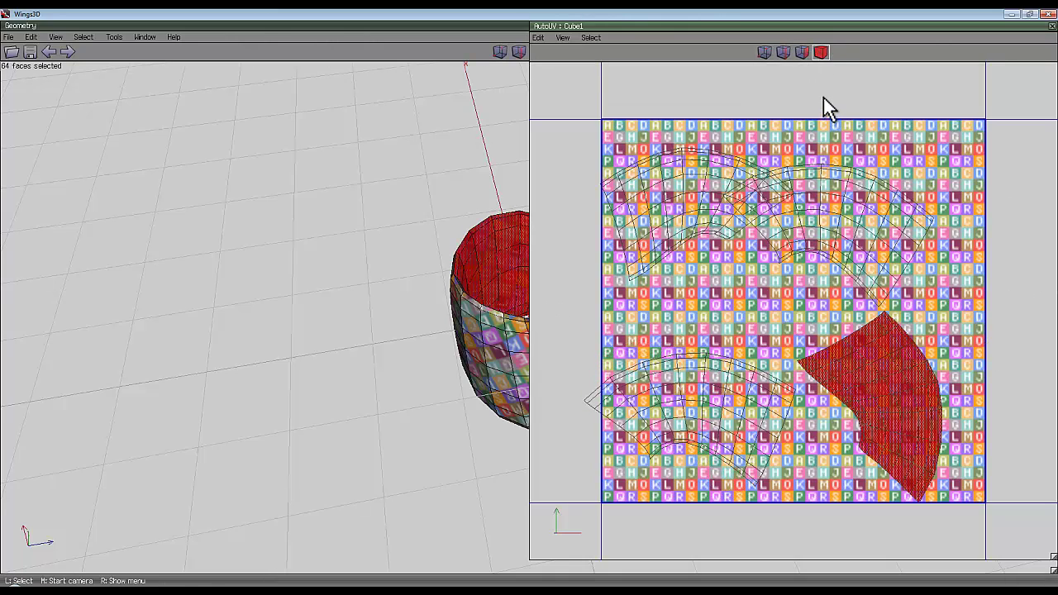
pyautogui.rightClick(827, 98)
pyautogui.click(837, 110)
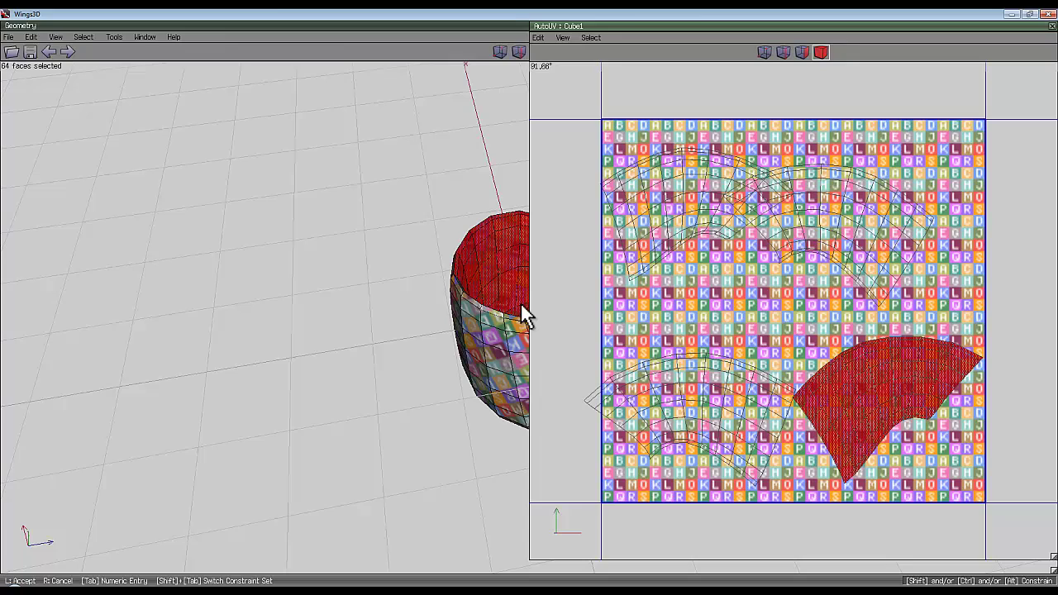
pyautogui.click(534, 319)
pyautogui.press('space')
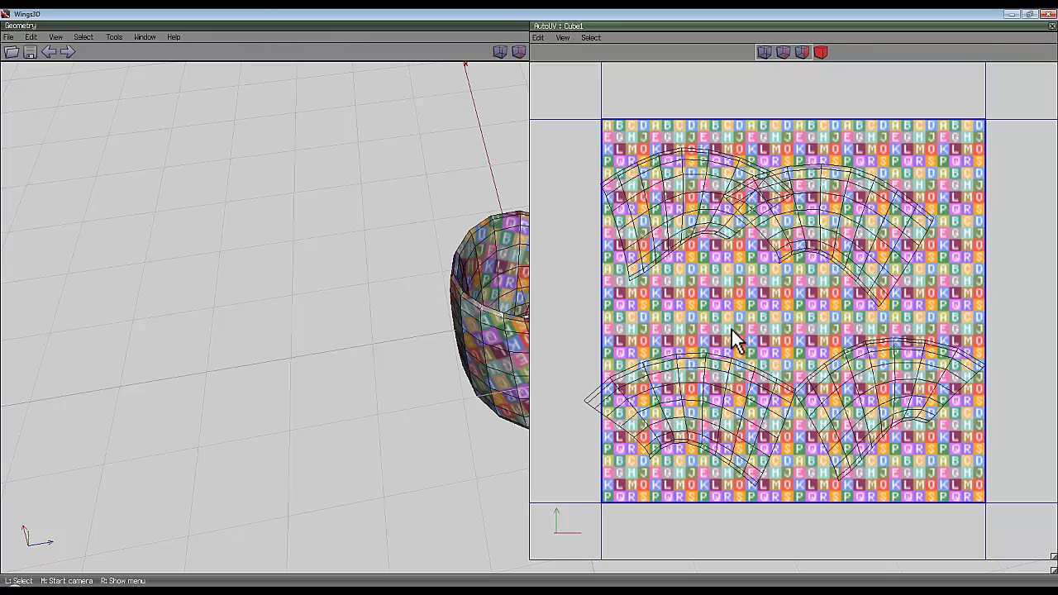
# - Select a crosswise edge in each of the four UV charts and extend the selection to all their crosswise edge lines
pyautogui.click(785, 54)
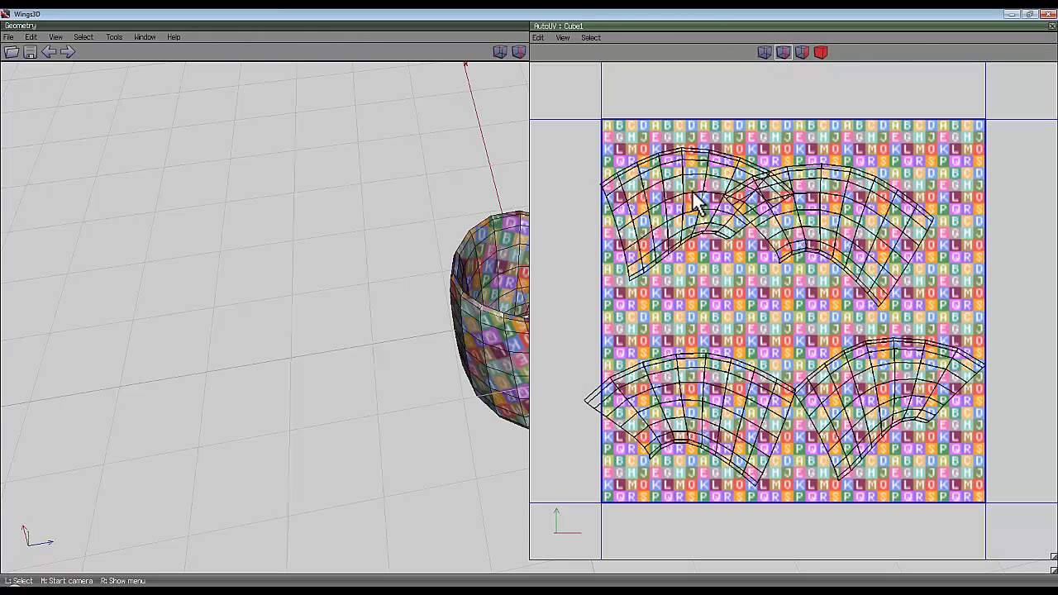
pyautogui.click(684, 198)
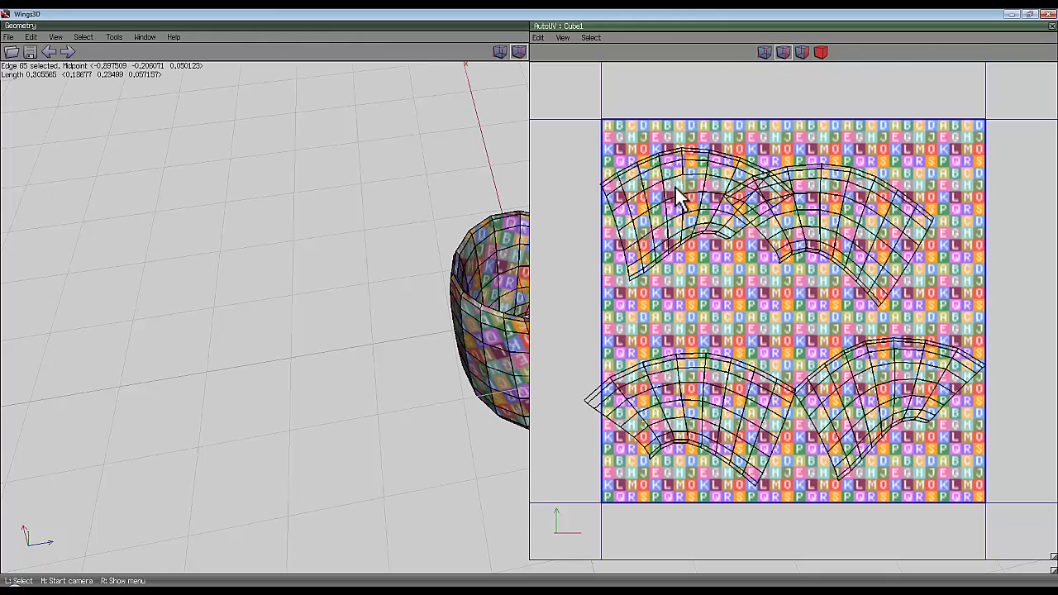
pyautogui.click(847, 213)
pyautogui.click(610, 415)
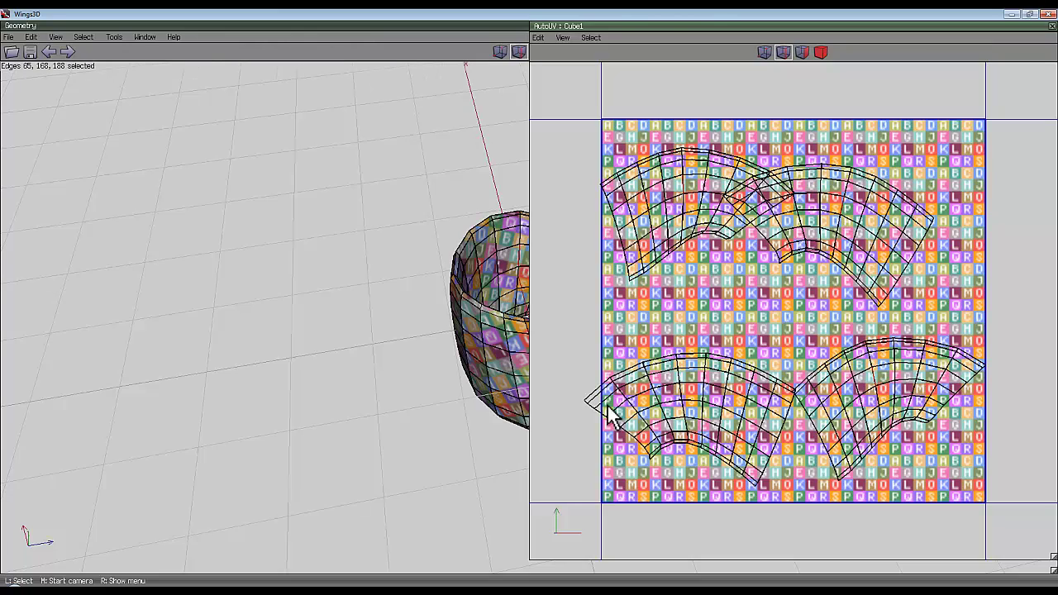
pyautogui.click(701, 397)
pyautogui.press('l')
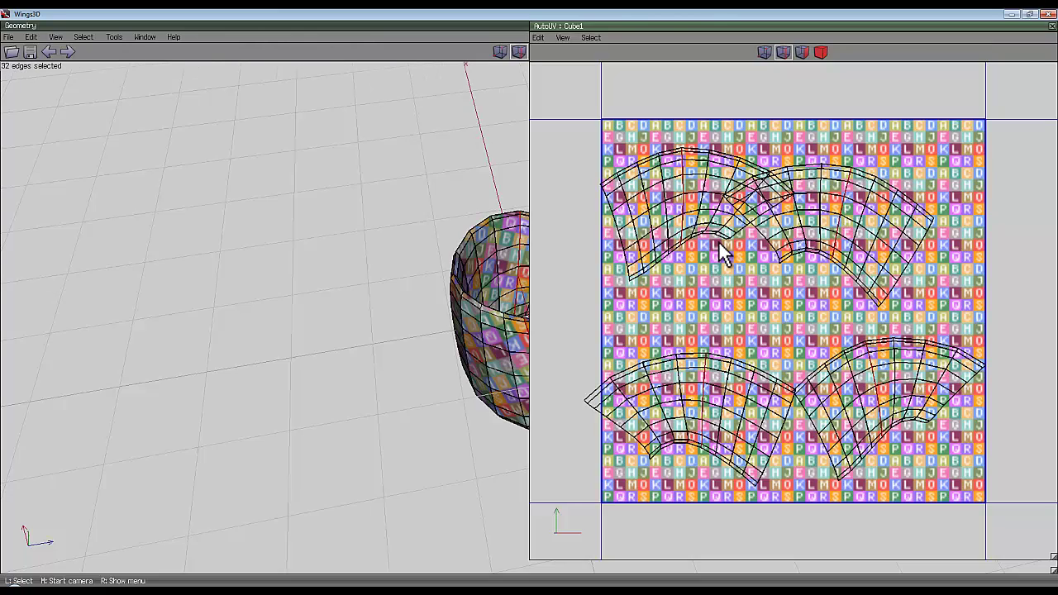
pyautogui.rightClick(760, 99)
pyautogui.click(771, 111)
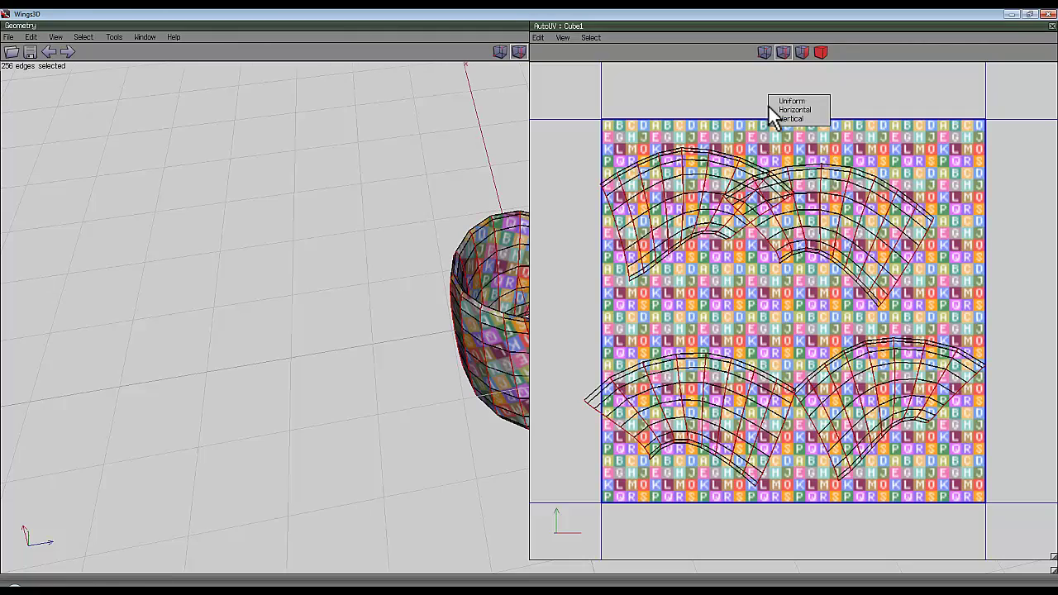
pyautogui.click(789, 118)
pyautogui.rightClick(534, 304)
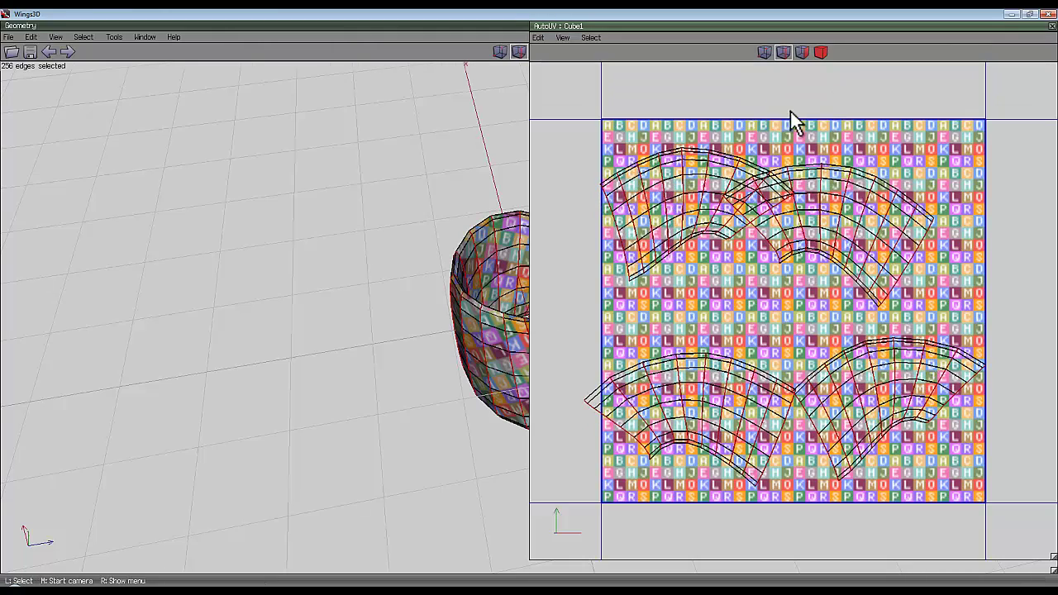
# - Scale the selected crosswise edges horizontally to 0% so they straighten into vertical lines
pyautogui.rightClick(791, 118)
pyautogui.click(815, 131)
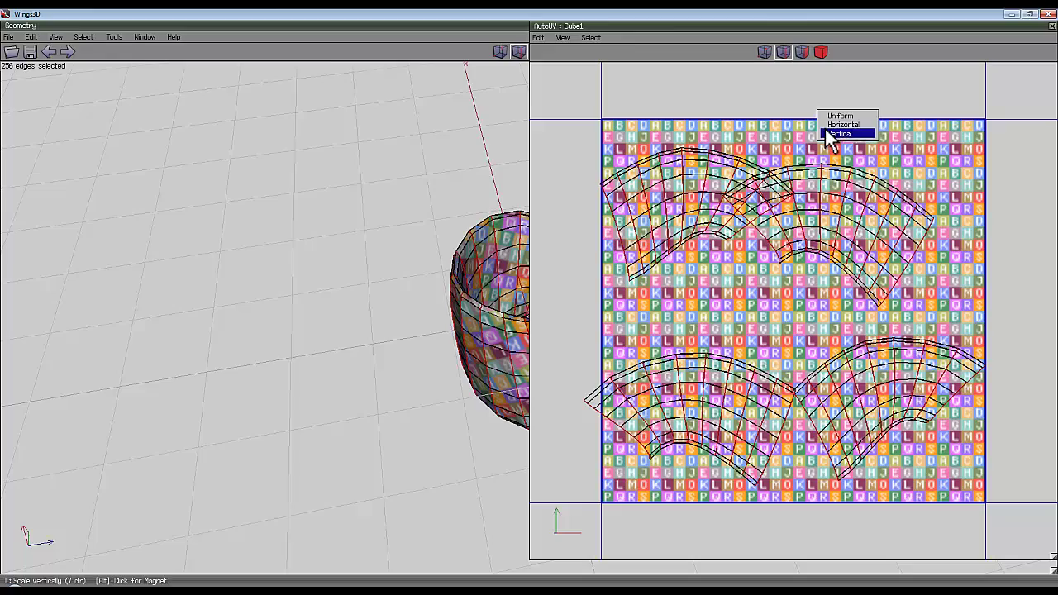
pyautogui.click(840, 125)
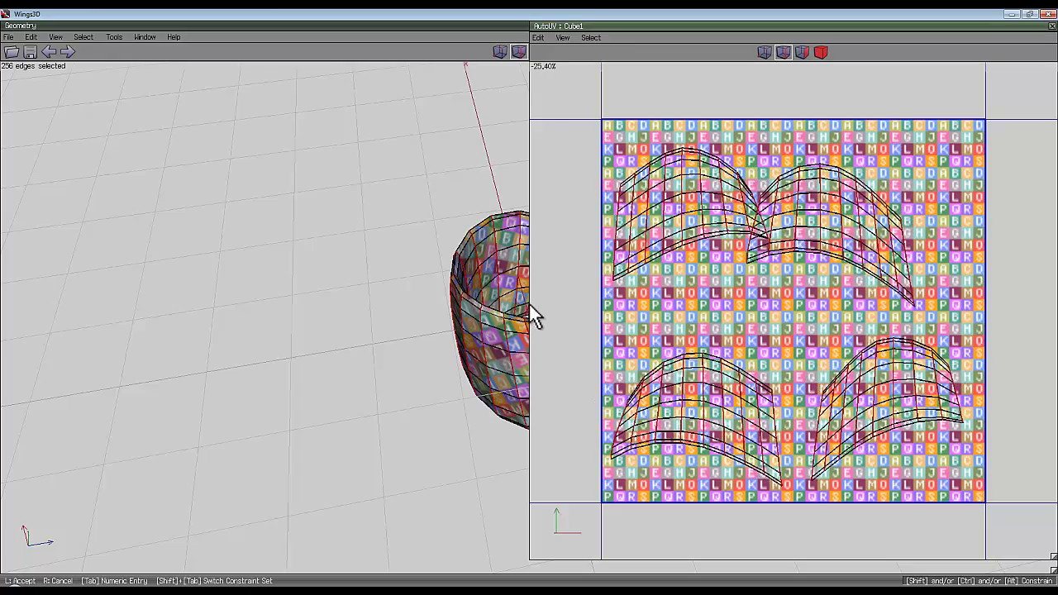
pyautogui.press('Tab')
pyautogui.write('0')
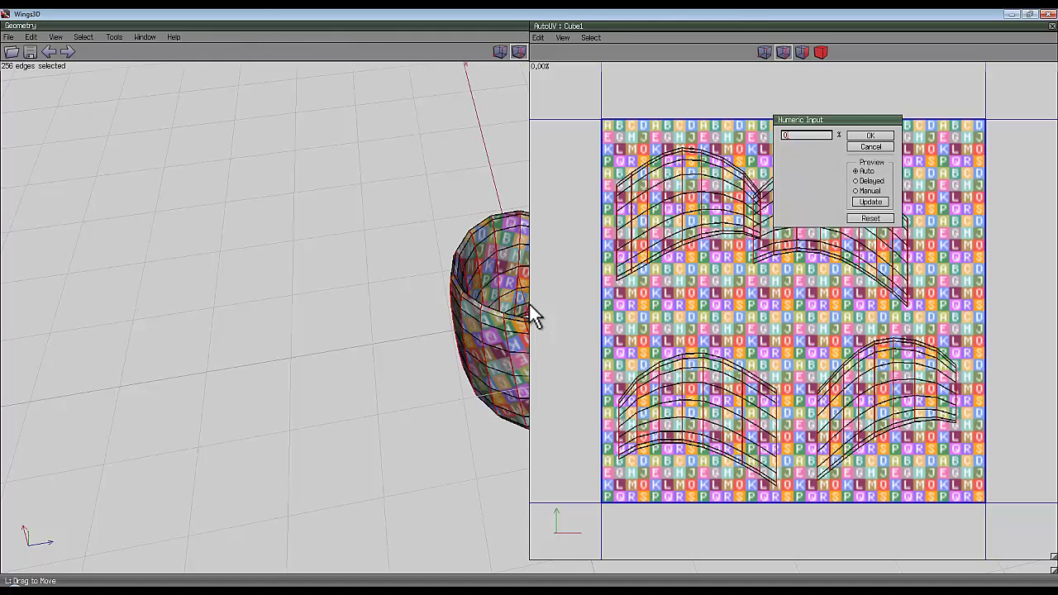
pyautogui.press('Return')
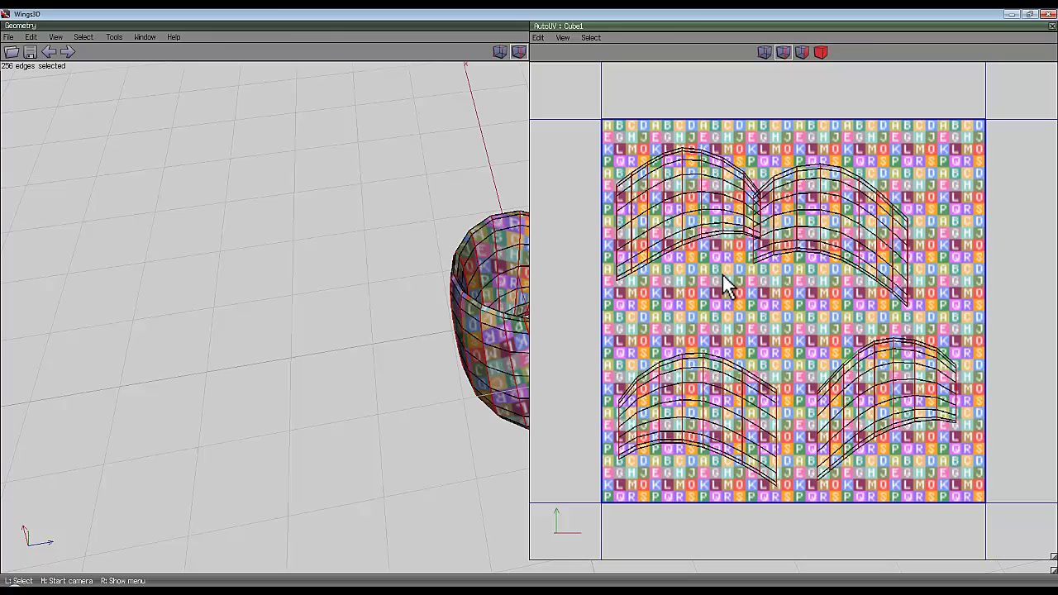
# - Select only the left boundary edges of the upper-left chart and stitch the lower-right chart onto them
pyautogui.press('space')
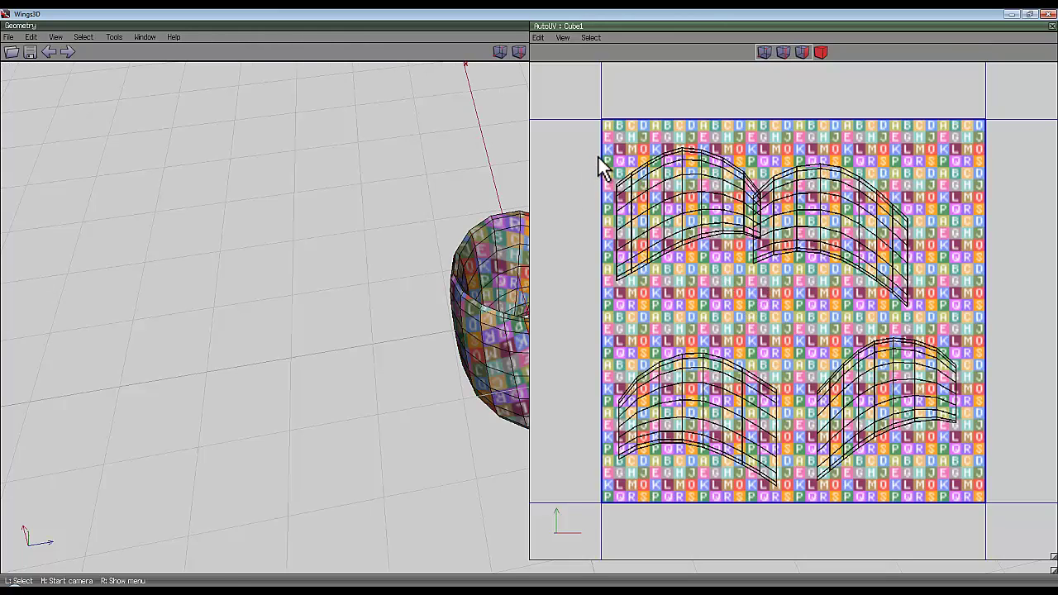
pyautogui.moveTo(599, 157); pyautogui.dragTo(626, 318)
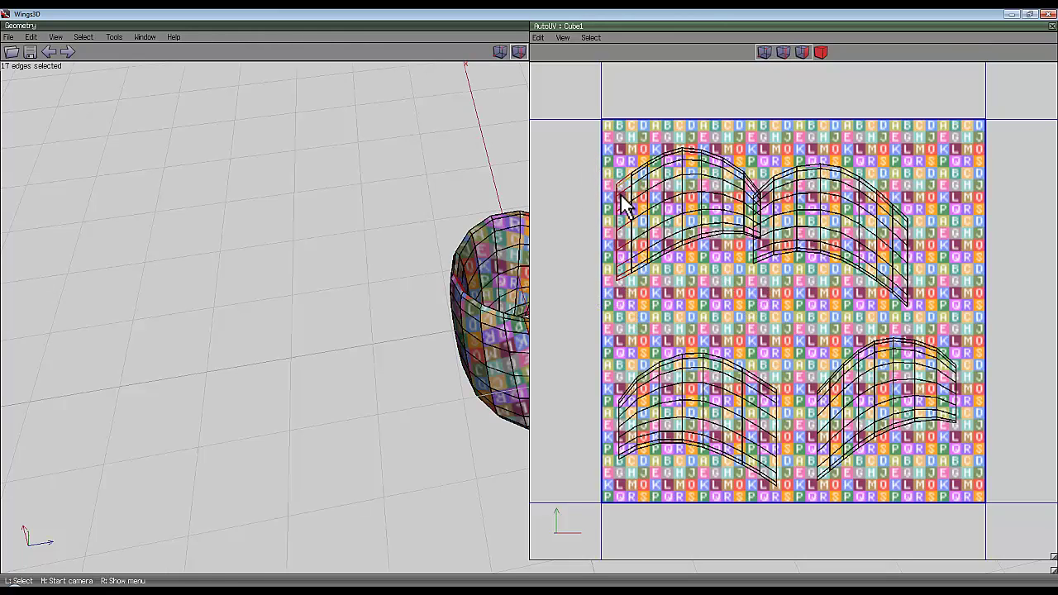
pyautogui.press('-')
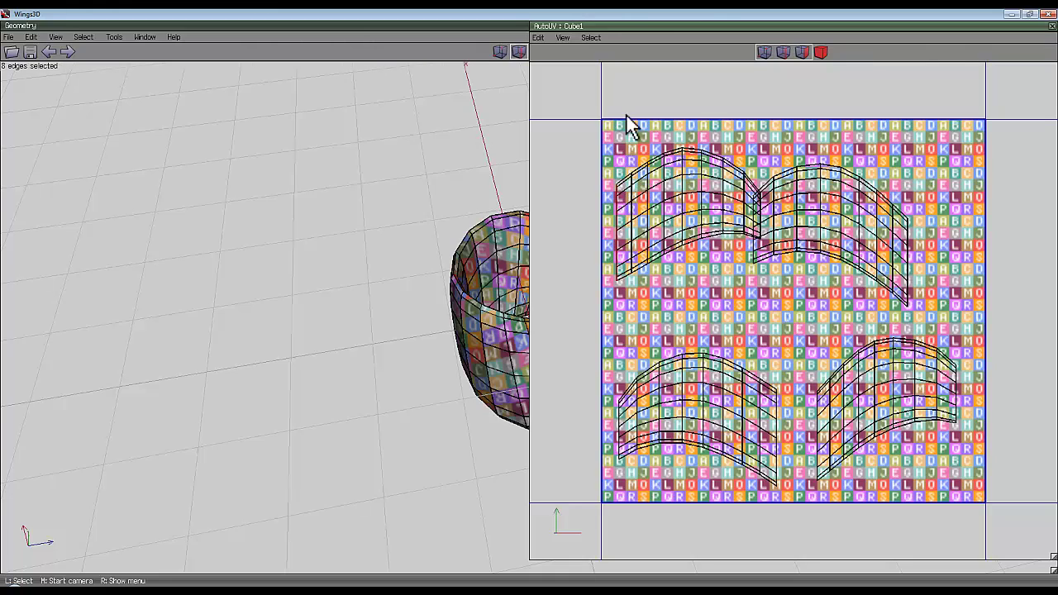
pyautogui.rightClick(699, 101)
pyautogui.click(717, 148)
# - Select the boundary edges at the strip's free left end and stitch the upper-right chart onto them
pyautogui.scroll(-2, 679, 192)
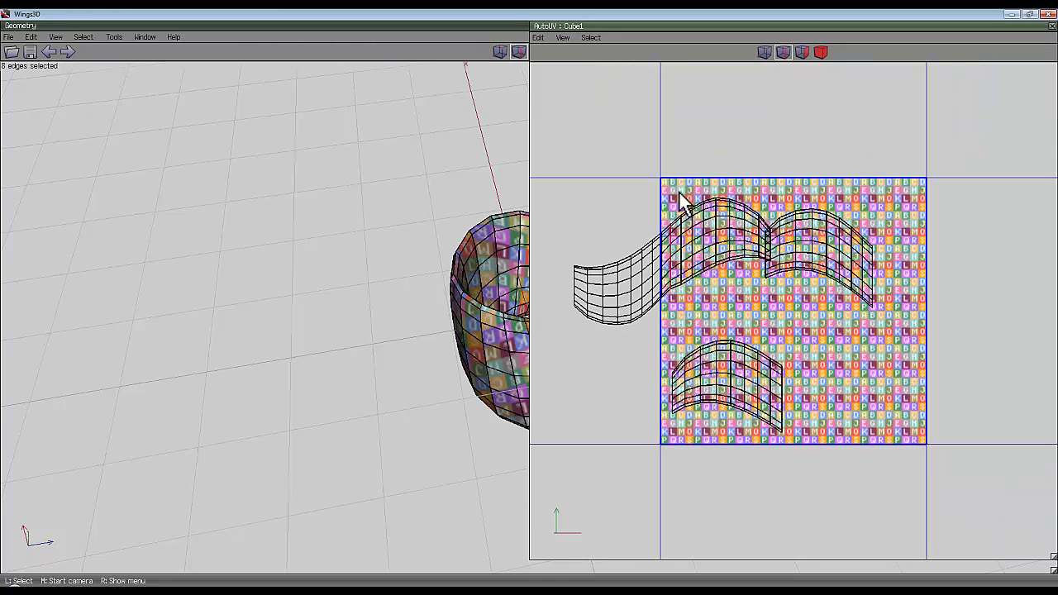
pyautogui.moveTo(555, 250); pyautogui.dragTo(579, 325)
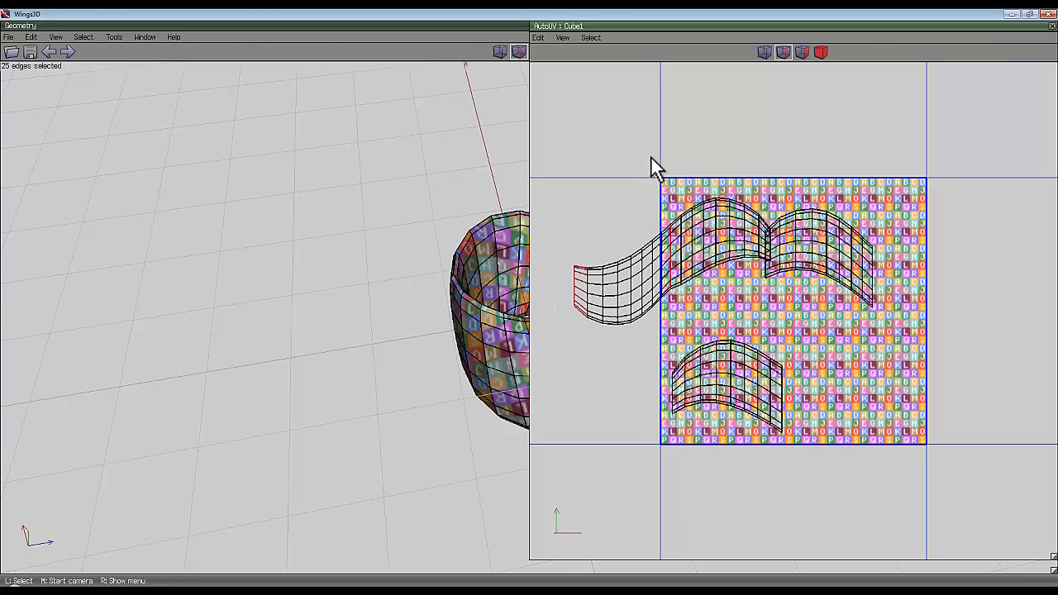
pyautogui.press('-')
pyautogui.rightClick(734, 107)
pyautogui.click(747, 152)
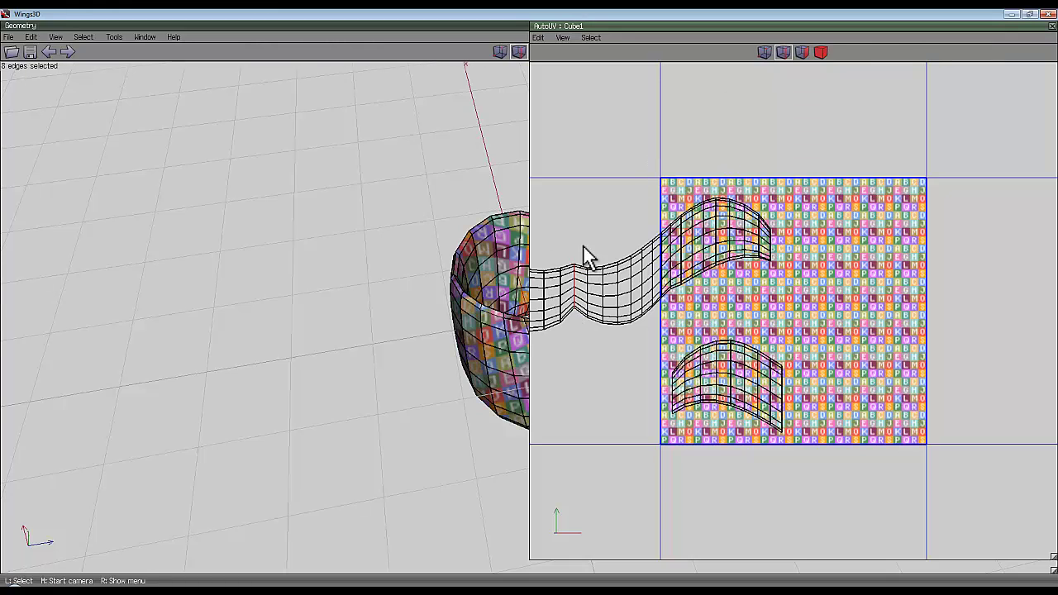
# - Select the extended strip's left end edges and stitch the remaining lower-left chart onto them
pyautogui.scroll(-1, 592, 230)
pyautogui.scroll(-1, 592, 226)
pyautogui.moveTo(571, 236); pyautogui.dragTo(607, 331)
pyautogui.rightClick(732, 108)
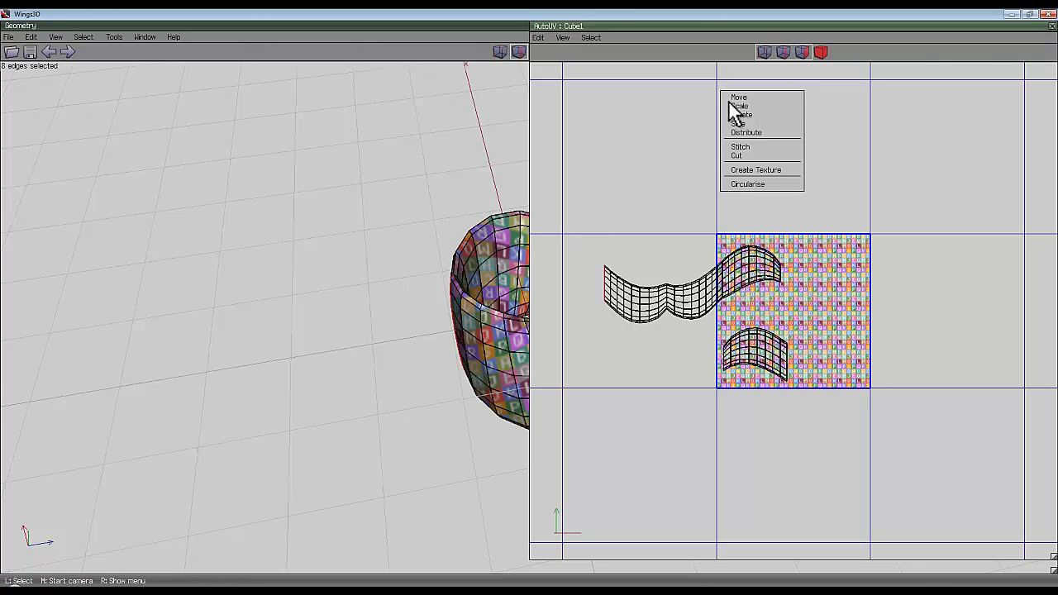
pyautogui.click(740, 147)
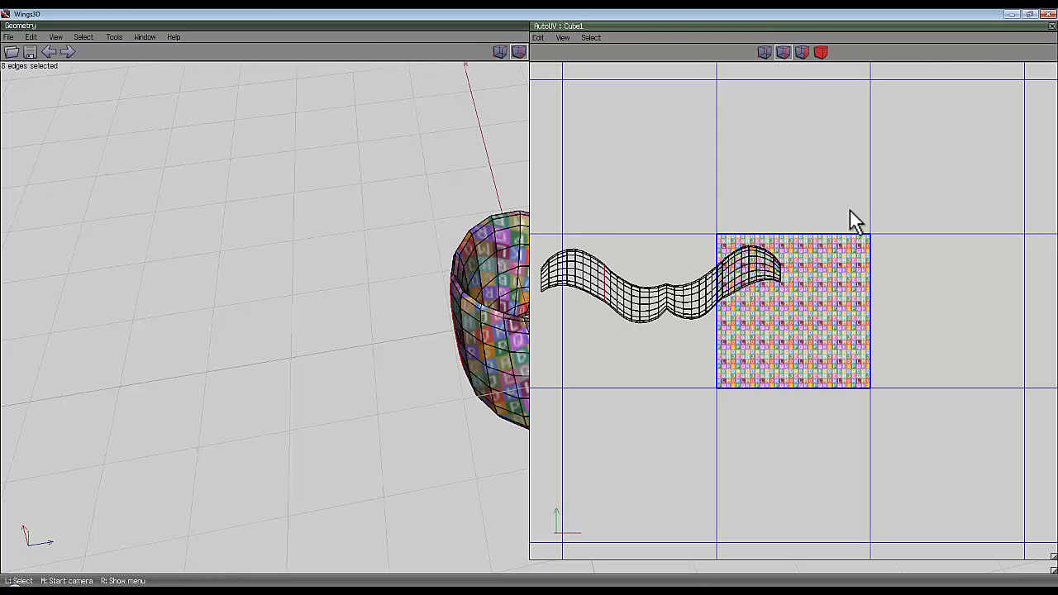
# - Select the whole stitched strip as a chart and scale it to fit the full width of the UV tile
pyautogui.click(818, 51)
pyautogui.rightClick(790, 112)
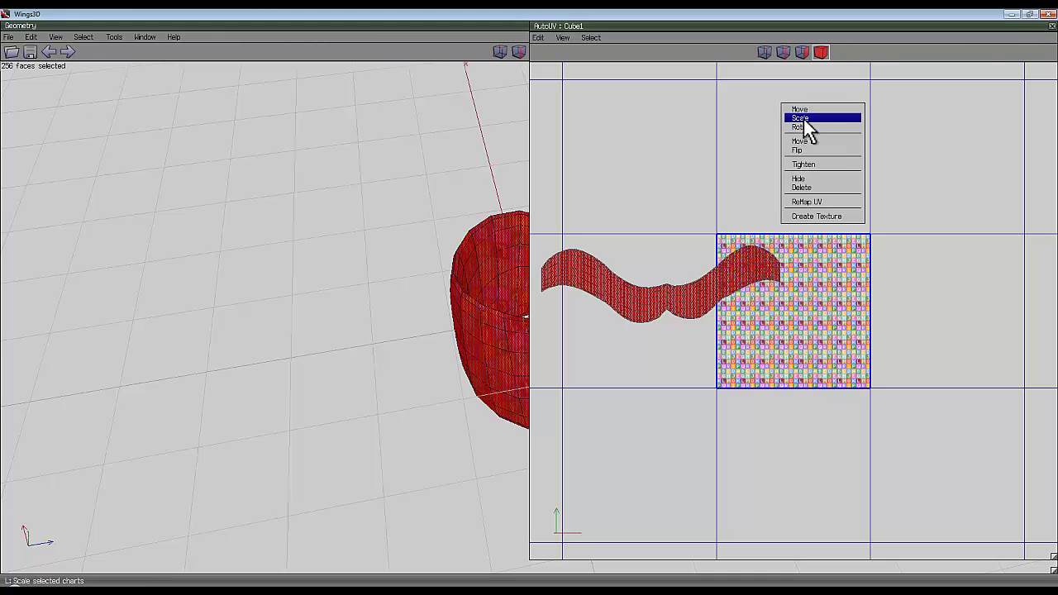
pyautogui.click(801, 118)
pyautogui.click(842, 166)
pyautogui.scroll(3, 860, 347)
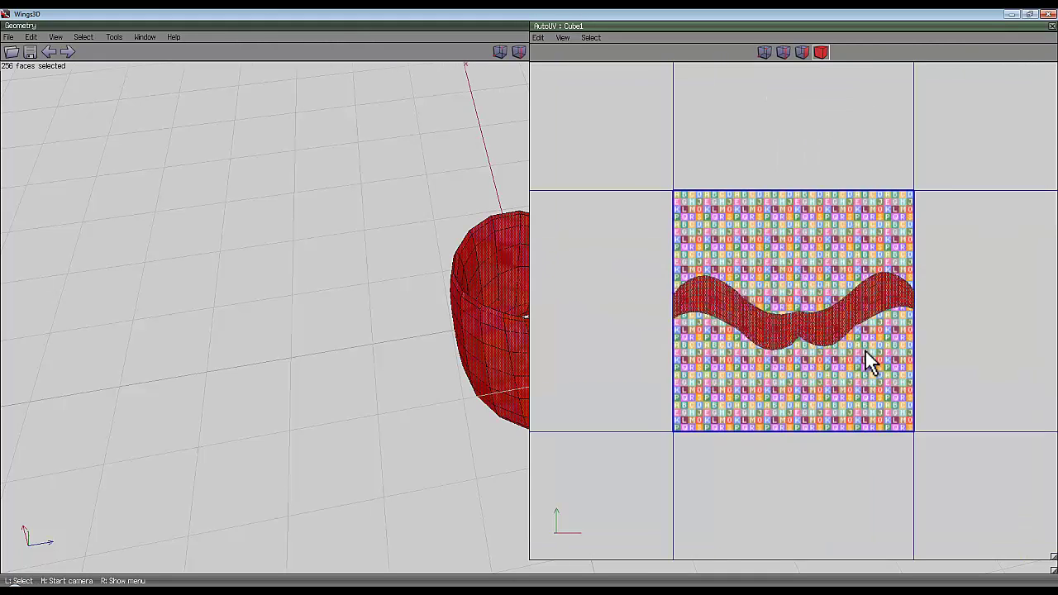
pyautogui.scroll(2, 876, 364)
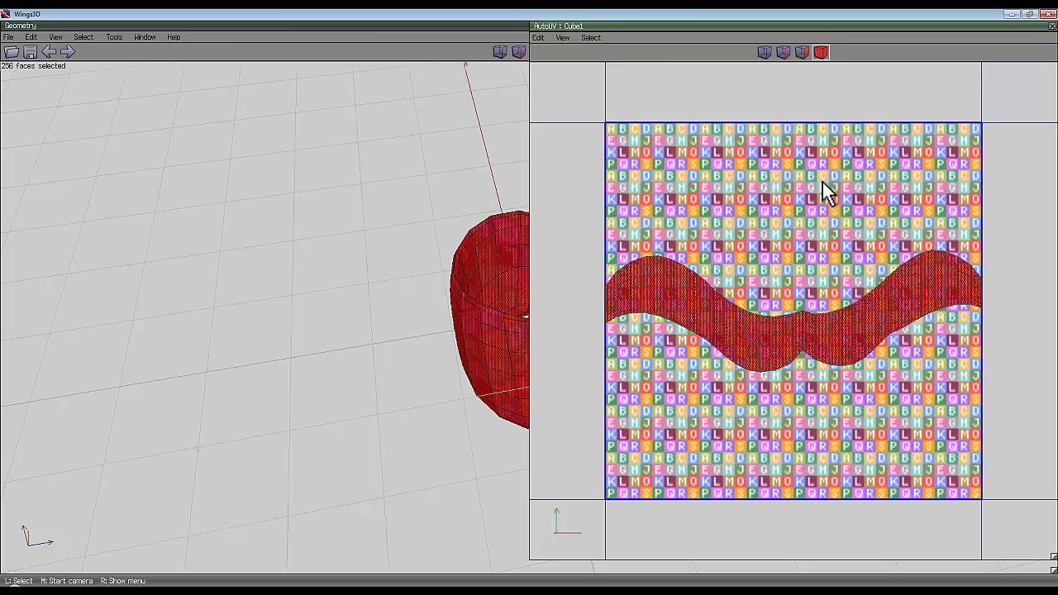
# - Deselect the chart and select all the lengthwise edge rows of the UV strip by extending one edge to its loop and parallel rows
pyautogui.click(734, 278)
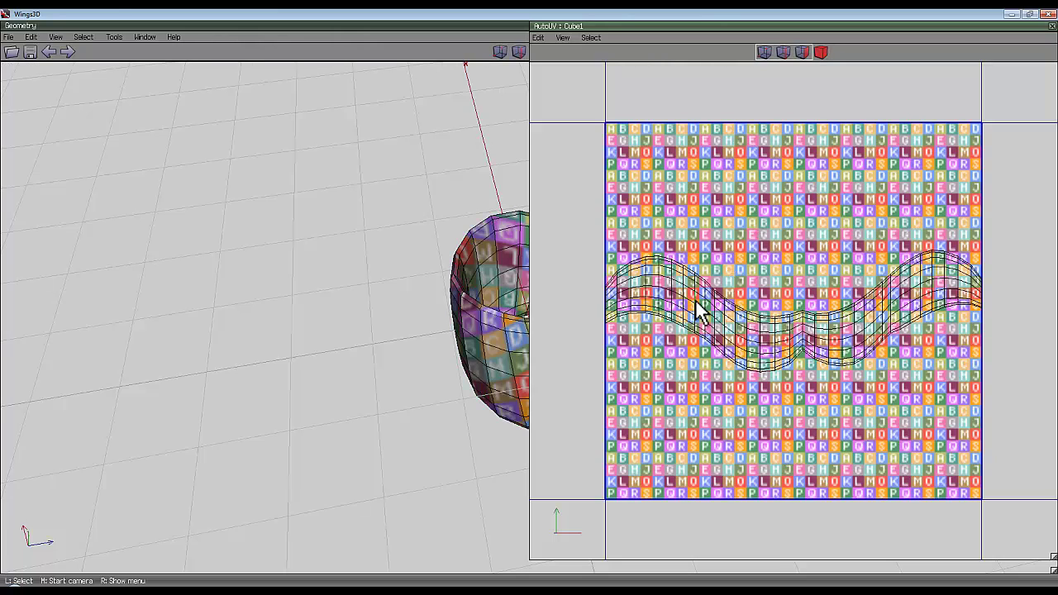
pyautogui.press('2')
pyautogui.click(725, 320)
pyautogui.press('1')
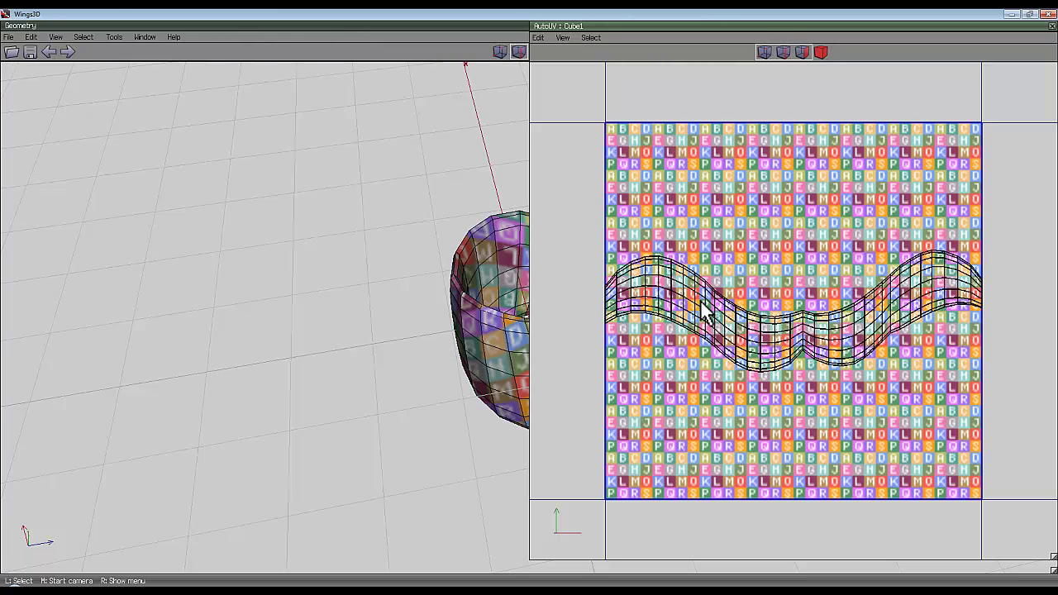
pyautogui.press('2')
pyautogui.click(722, 322)
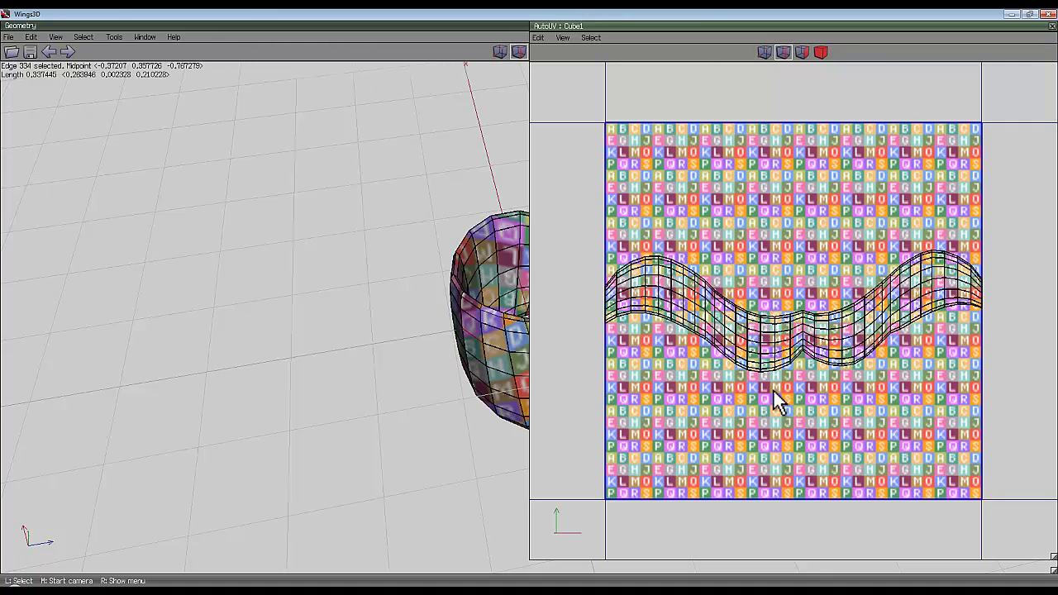
pyautogui.press('l')
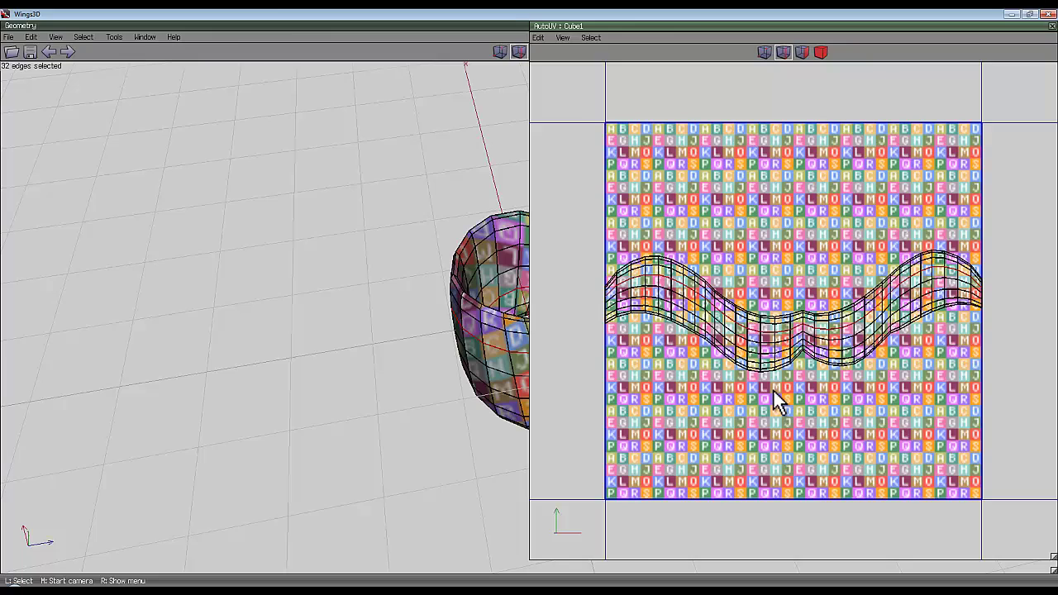
pyautogui.press('g')
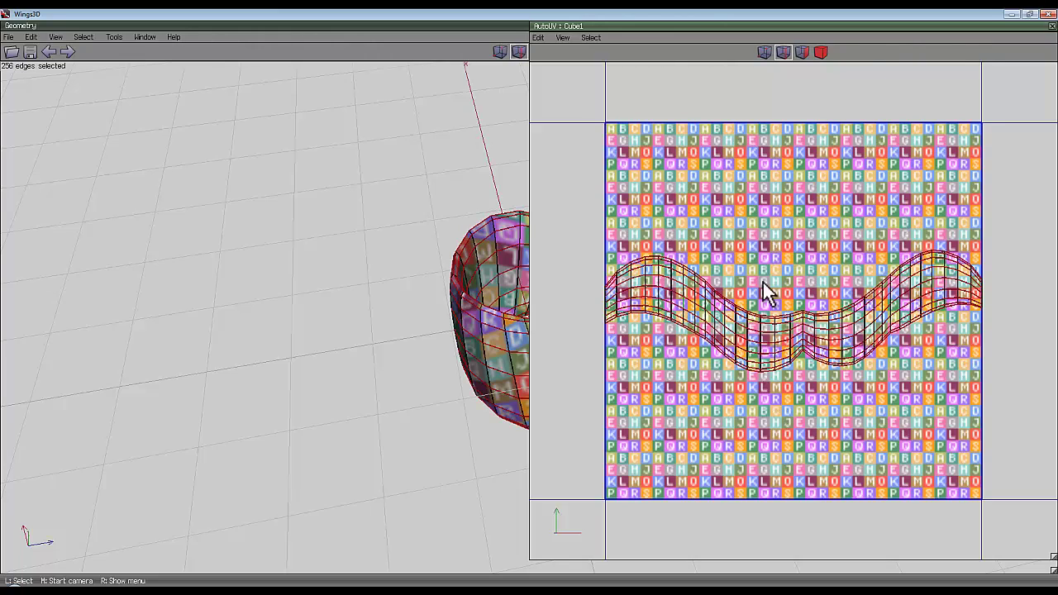
# - Scale the selected lengthwise edges vertically until every row is completely flat, straightening the UV strip
pyautogui.rightClick(757, 182)
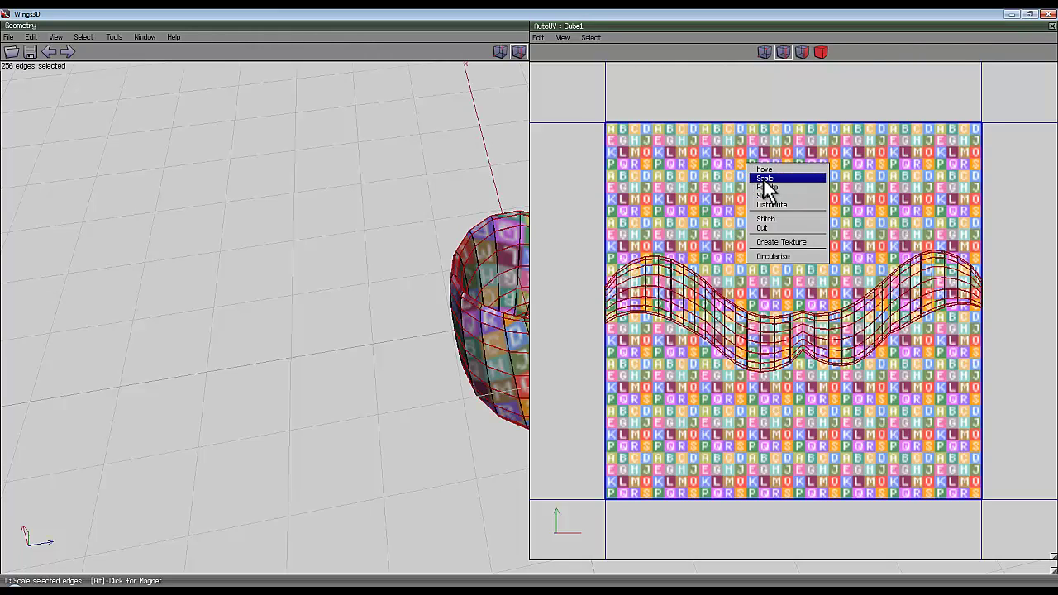
pyautogui.click(761, 177)
pyautogui.click(790, 195)
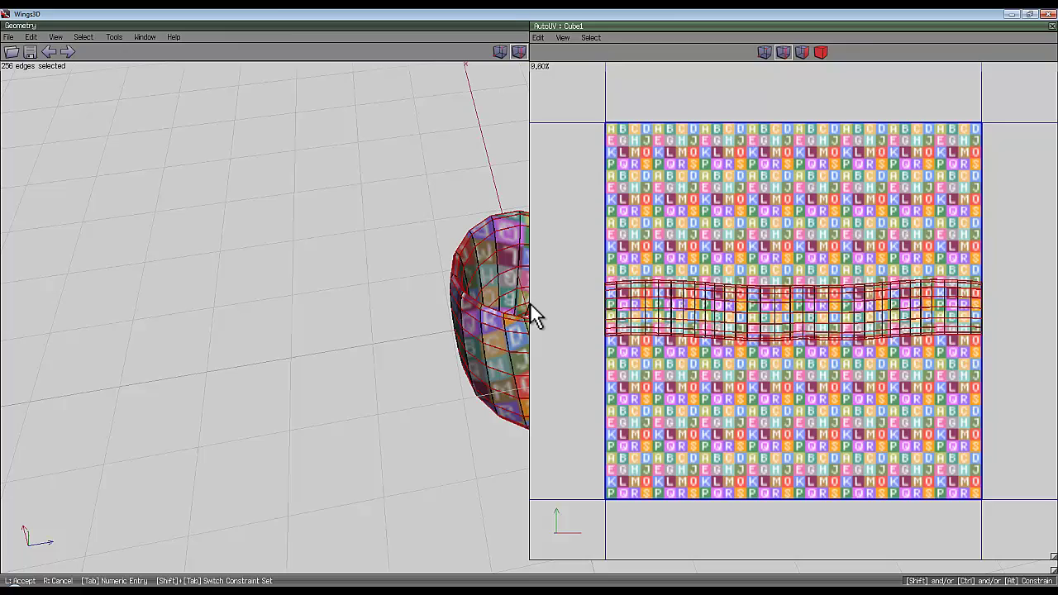
pyautogui.press('Tab')
pyautogui.press('Return')
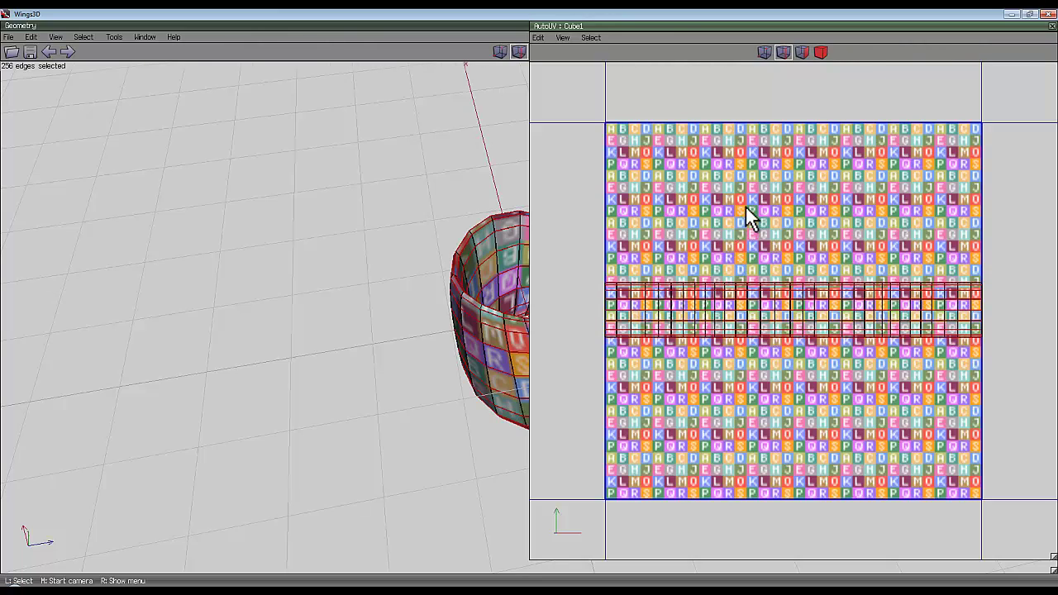
# - Distribute the strip's selected edges horizontally for even spacing and clear the selection
pyautogui.rightClick(756, 163)
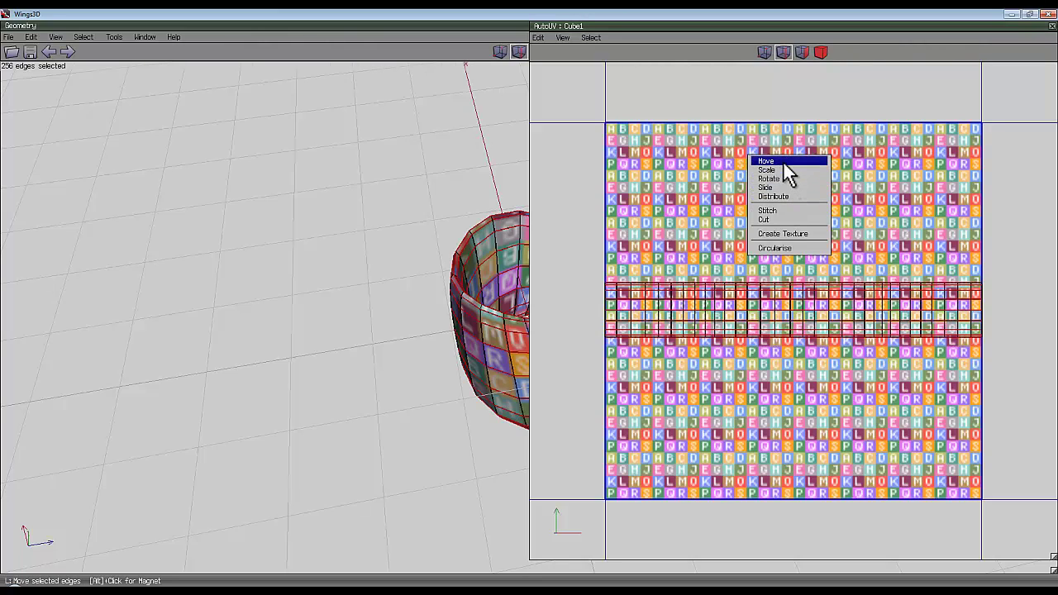
pyautogui.click(787, 196)
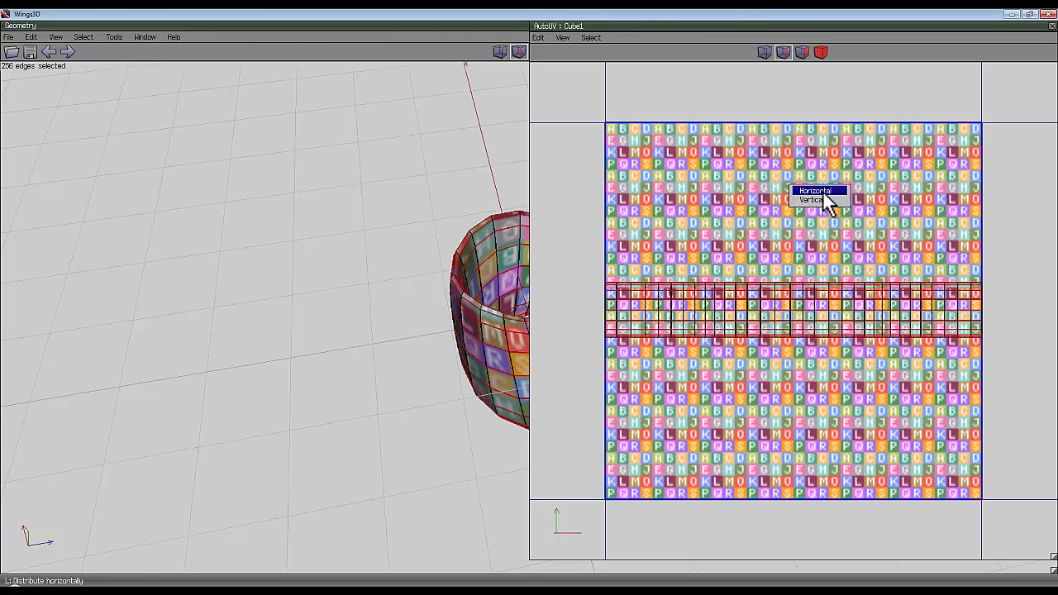
pyautogui.click(824, 194)
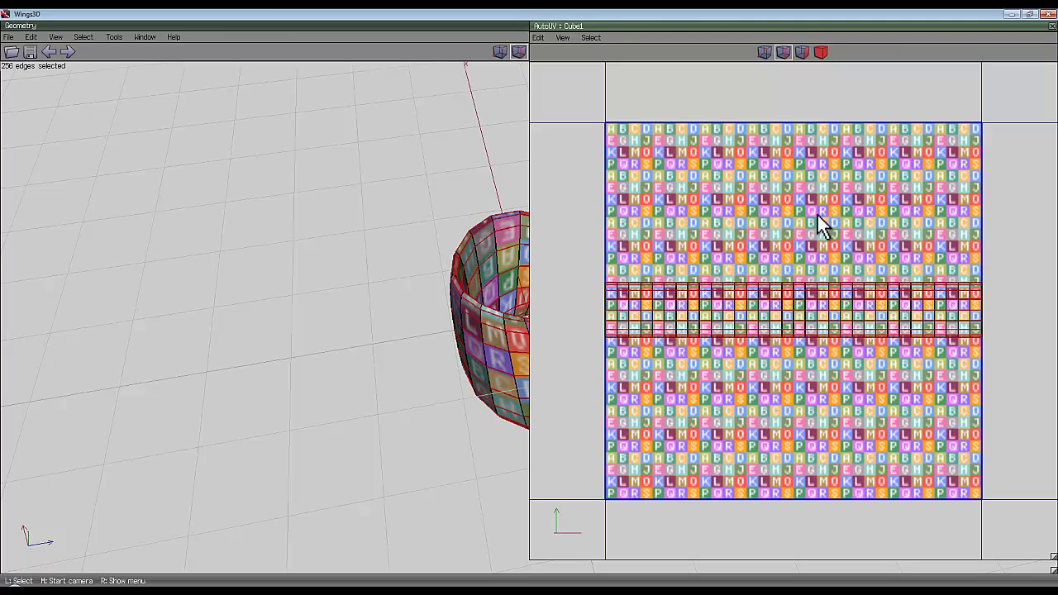
pyautogui.press('space')
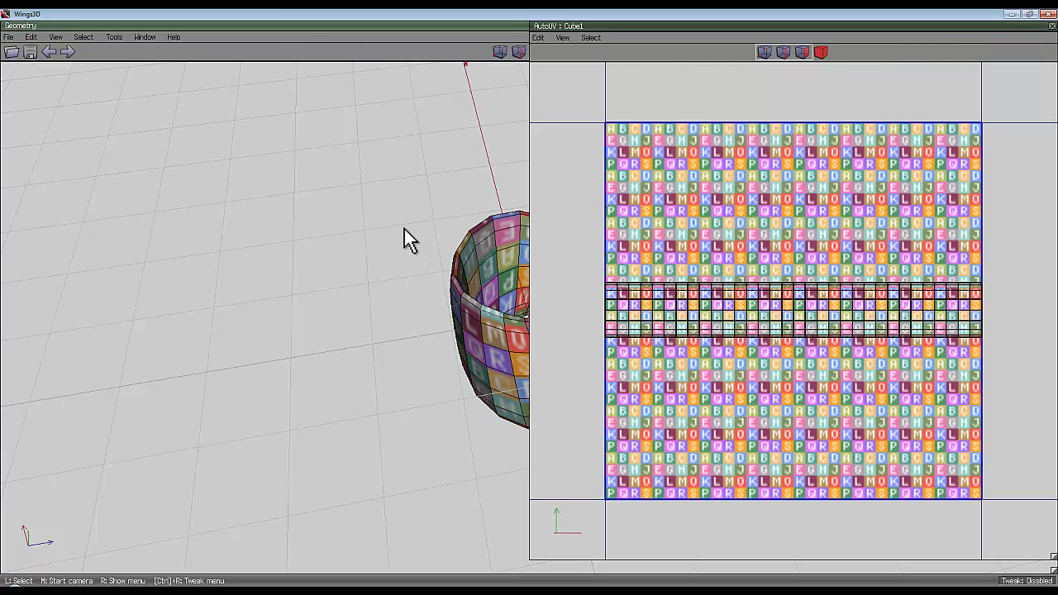
# - Examine the checker texture on the twisted ring from several angles for distortion and continuity
pyautogui.moveTo(410, 239); pyautogui.dragTo(422, 205, button='middle')
pyautogui.middleClick(421, 199)
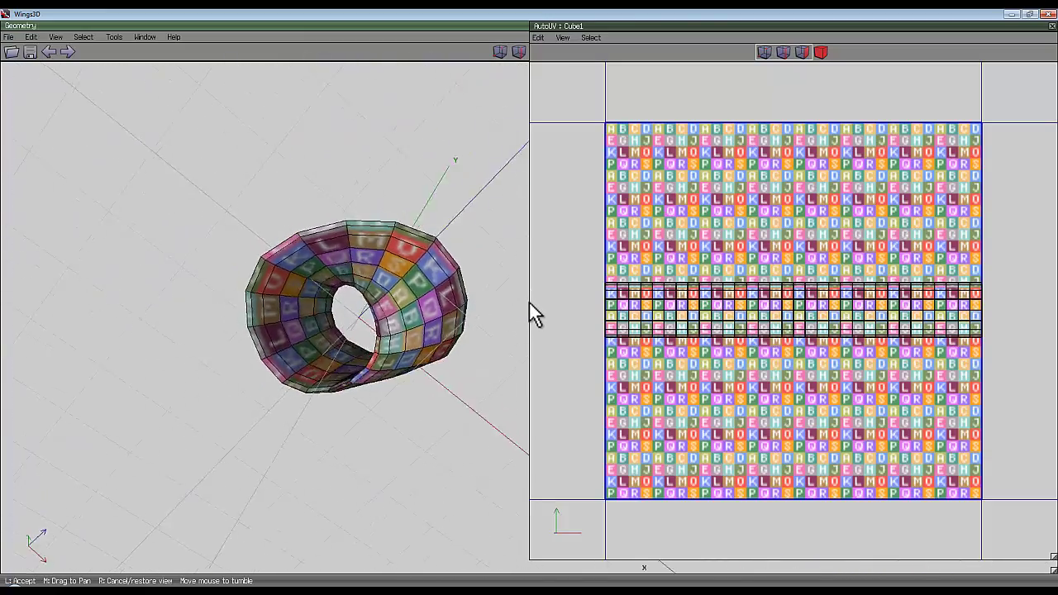
pyautogui.moveTo(529, 313)
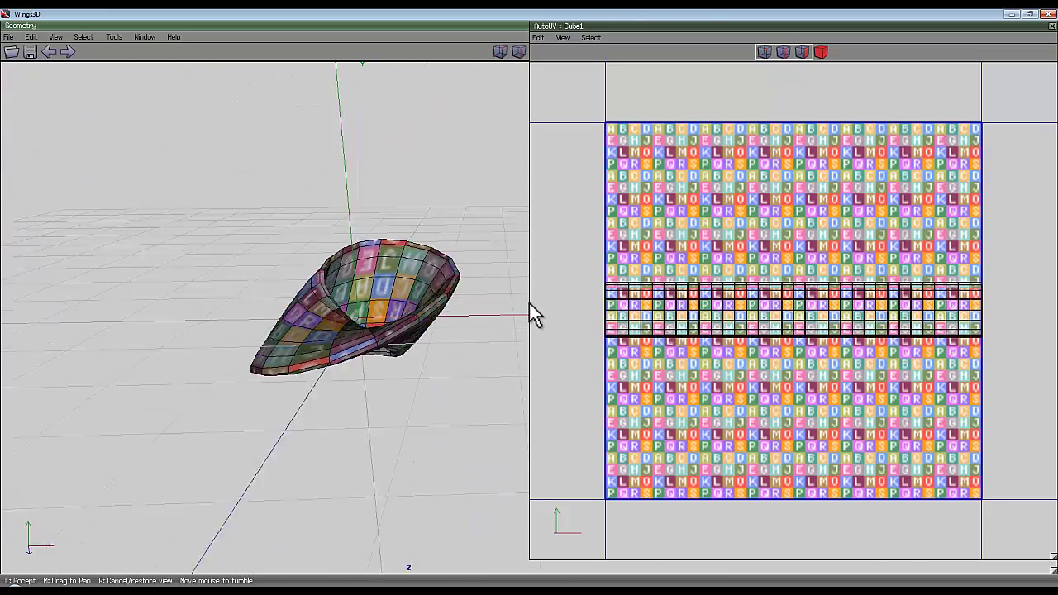
pyautogui.click(416, 217)
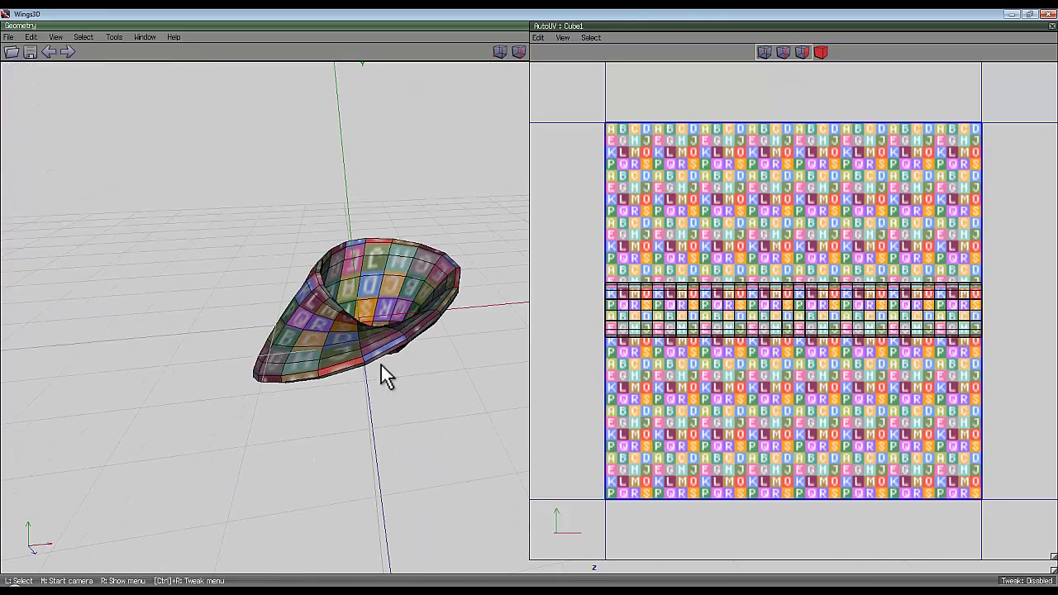
pyautogui.middleClick(440, 177)
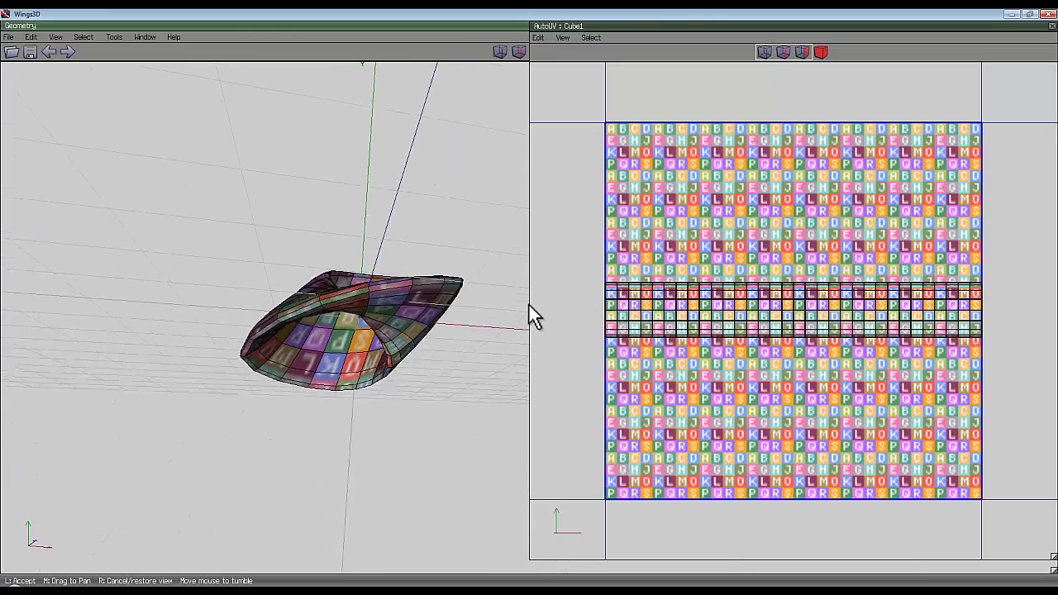
pyautogui.moveTo(530, 306)
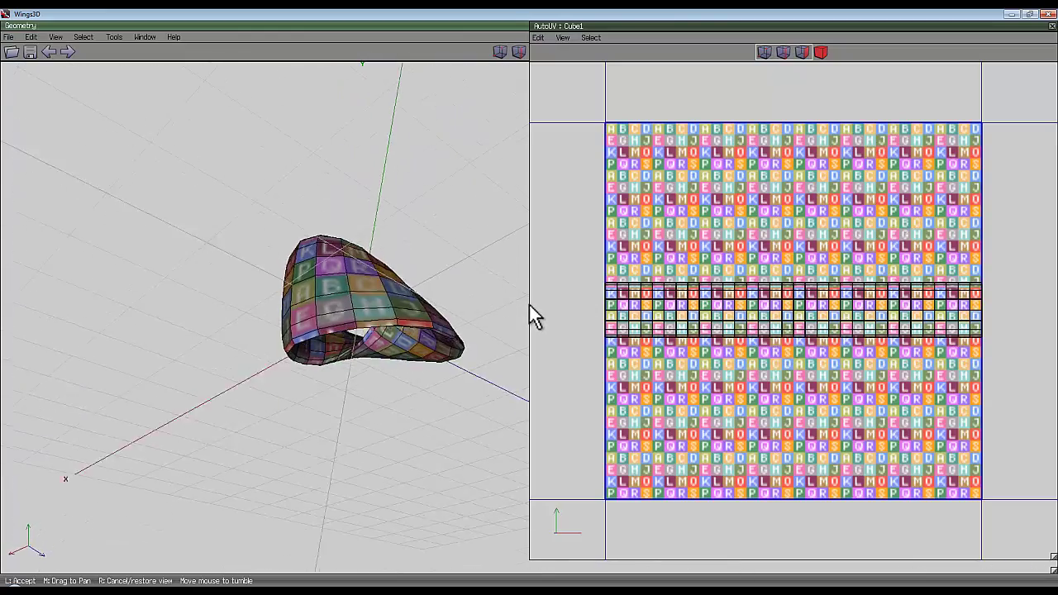
pyautogui.click(401, 287)
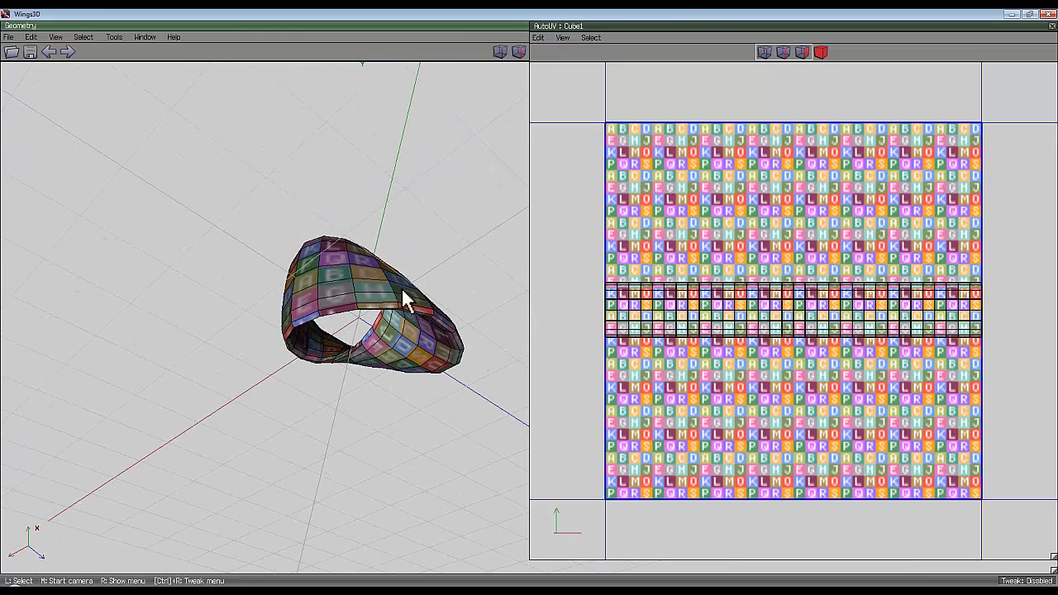
pyautogui.middleClick(428, 141)
pyautogui.moveTo(530, 303)
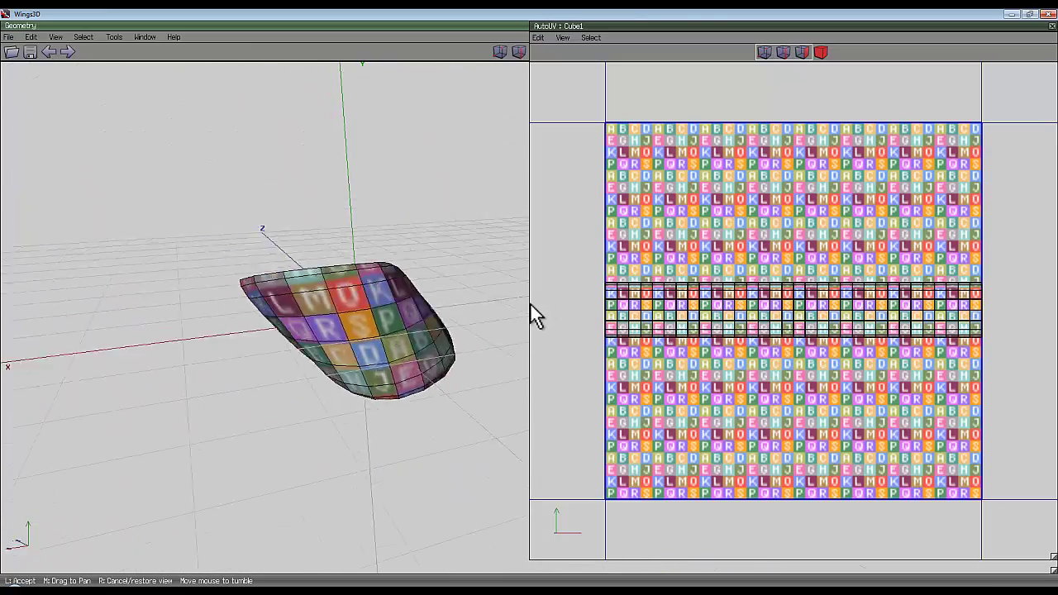
pyautogui.click(410, 175)
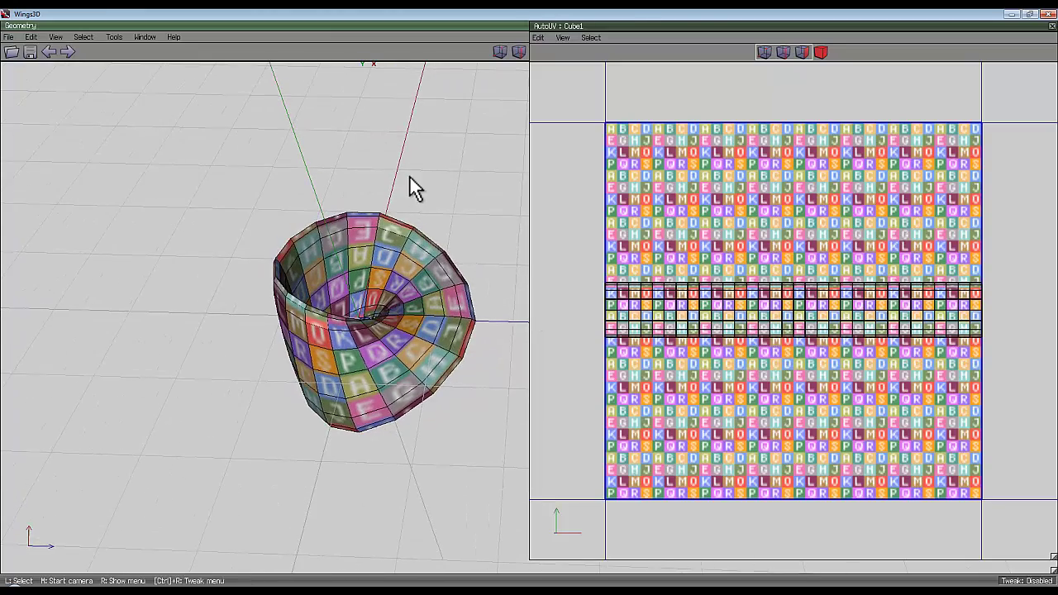
pyautogui.middleClick(410, 175)
pyautogui.click(531, 305)
pyautogui.middleClick(367, 194)
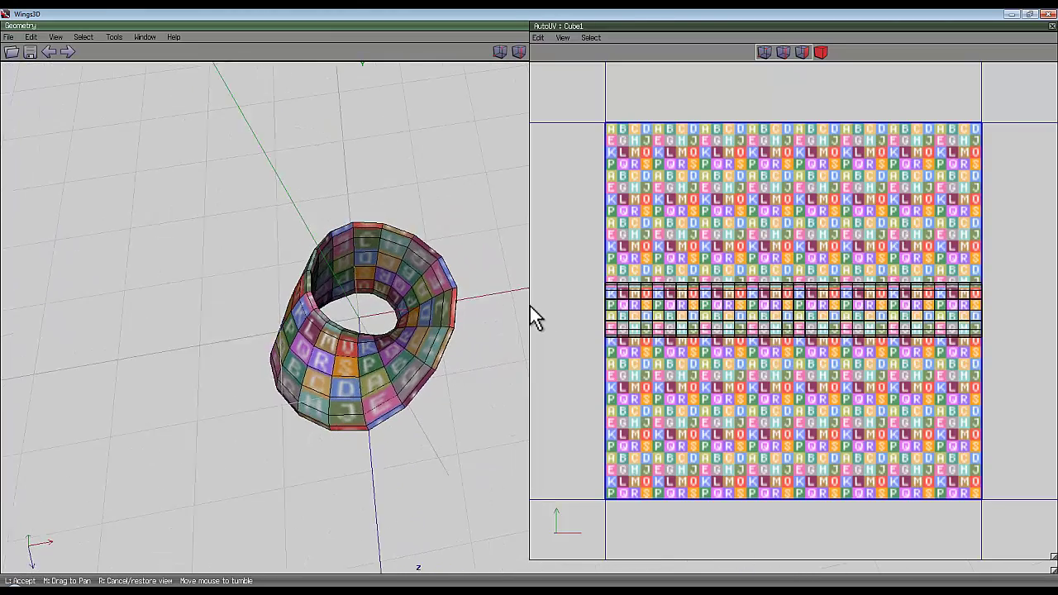
pyautogui.click(411, 150)
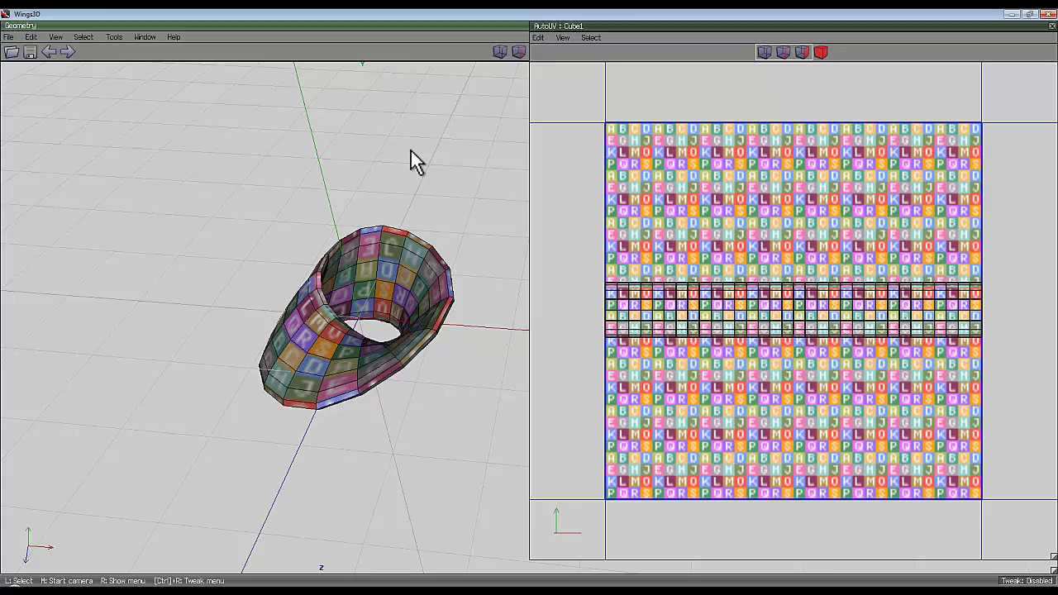
pyautogui.middleClick(411, 152)
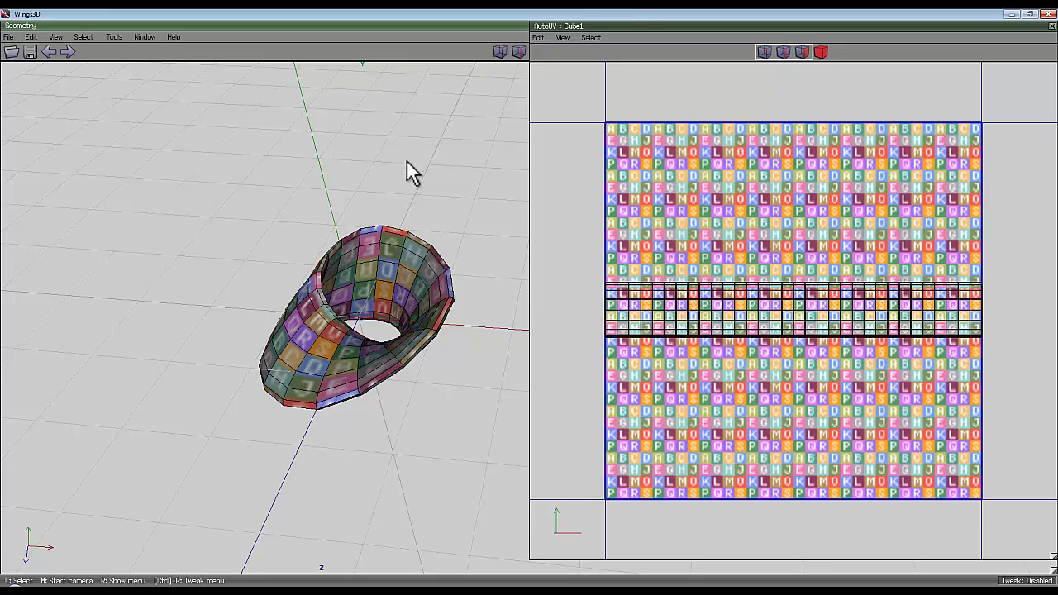
pyautogui.click(529, 303)
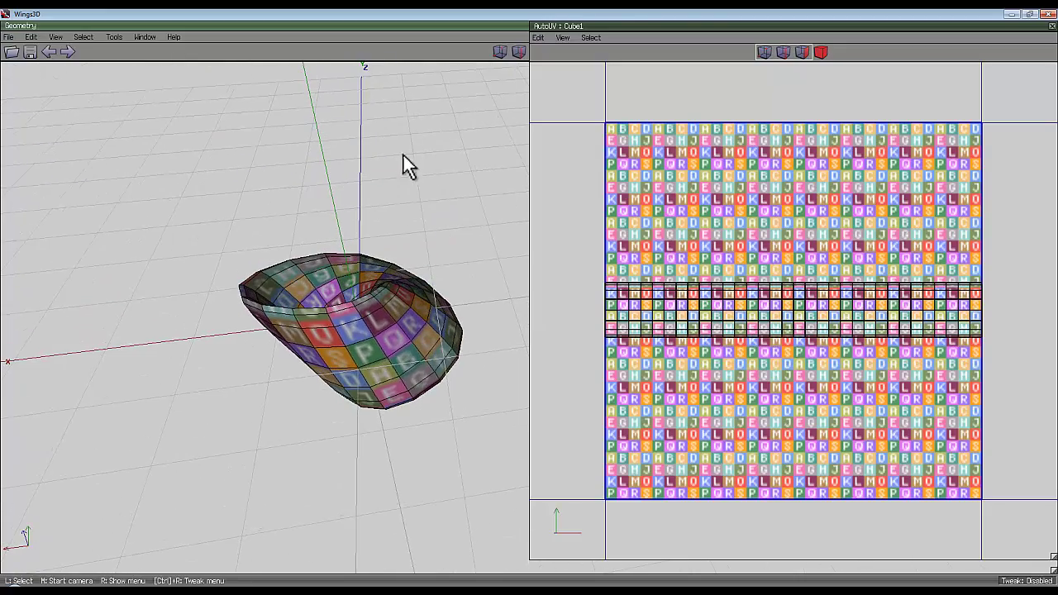
pyautogui.middleClick(419, 171)
pyautogui.click(530, 310)
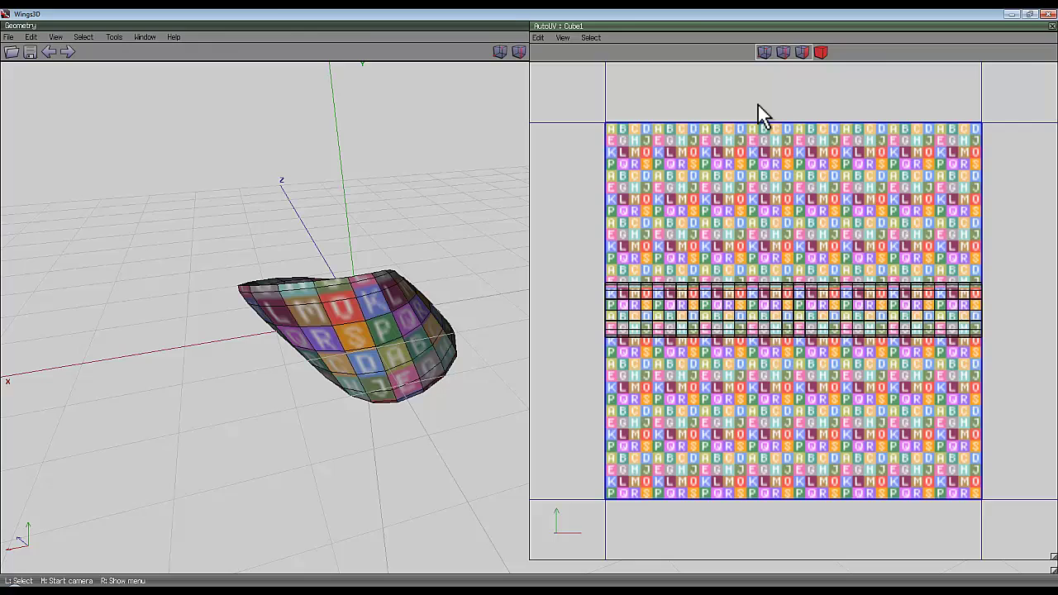
# - Create a 1024x1024 texture for the UV layout with a plain white background and all edges drawn in black at width 1.0
pyautogui.rightClick(785, 85)
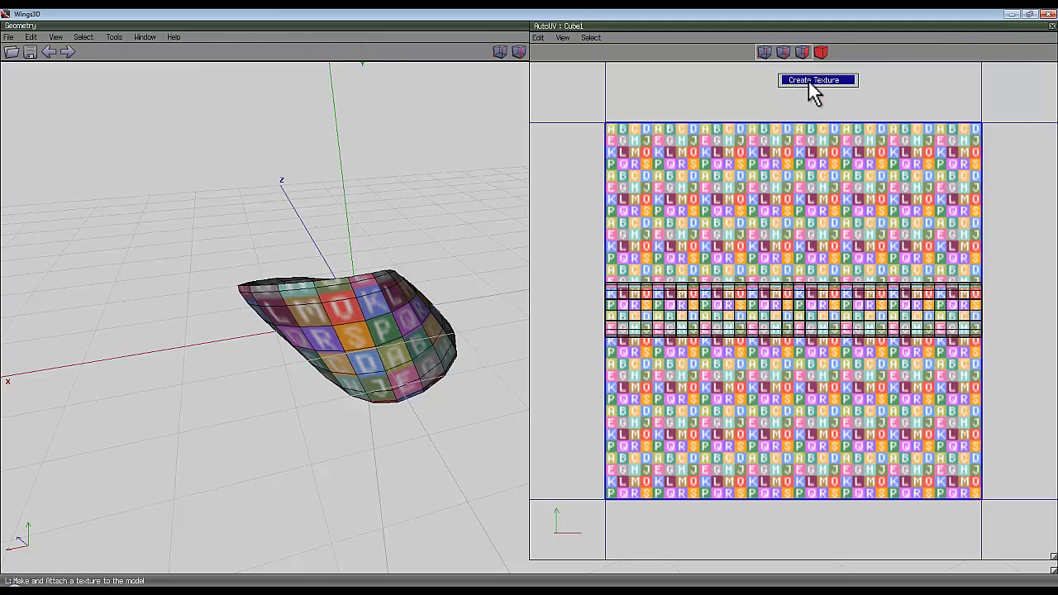
pyautogui.click(831, 80)
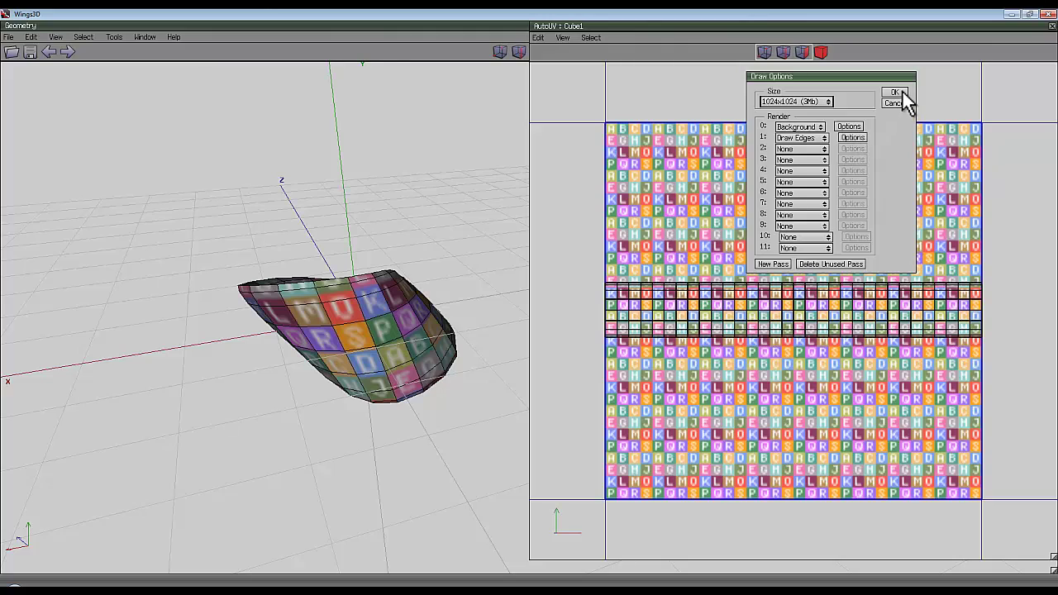
pyautogui.click(850, 127)
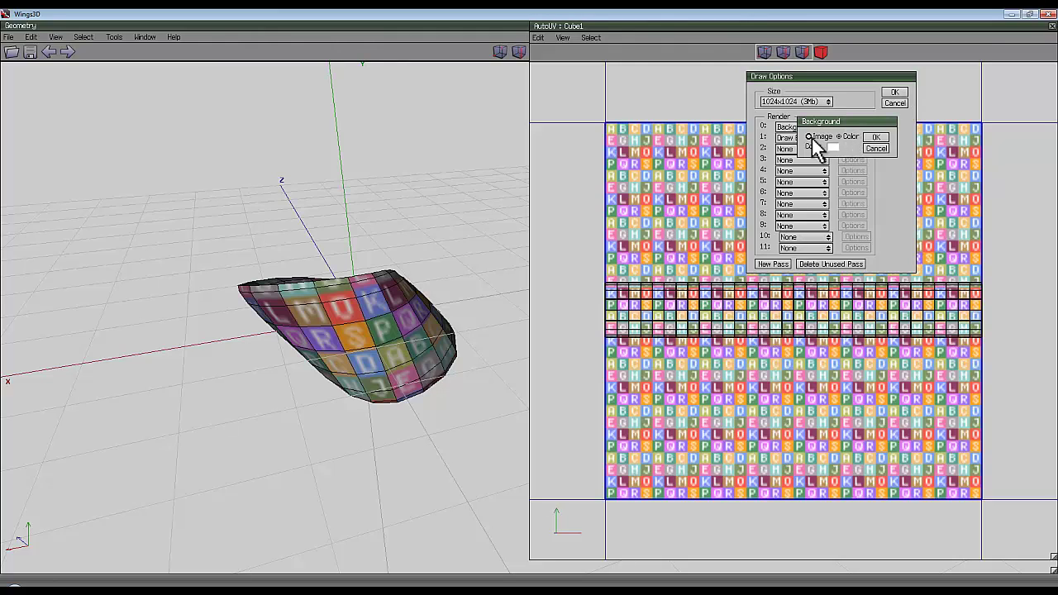
pyautogui.click(807, 136)
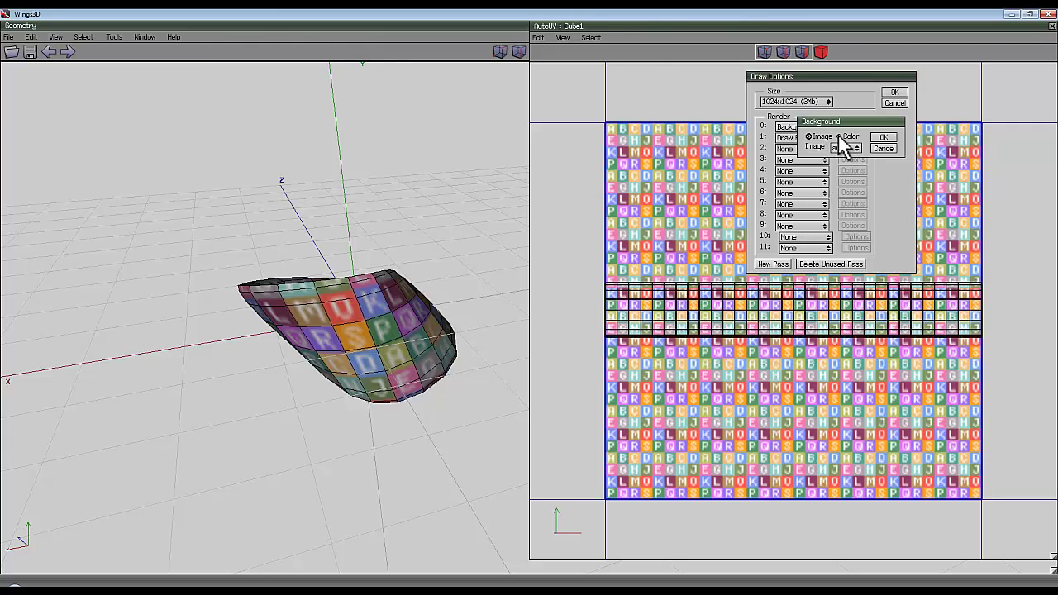
pyautogui.click(884, 137)
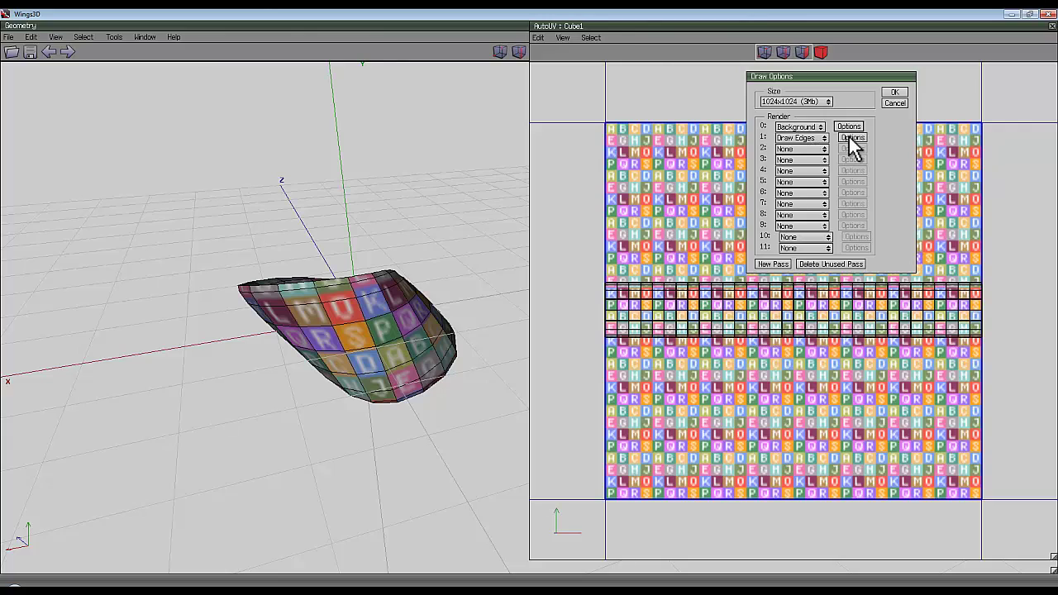
pyautogui.click(852, 137)
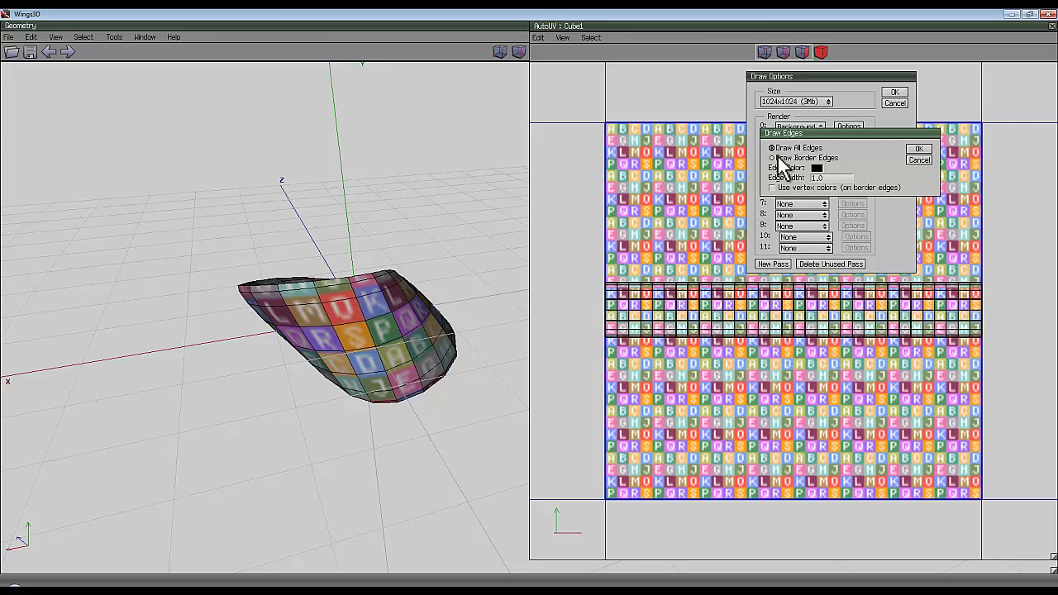
pyautogui.click(918, 150)
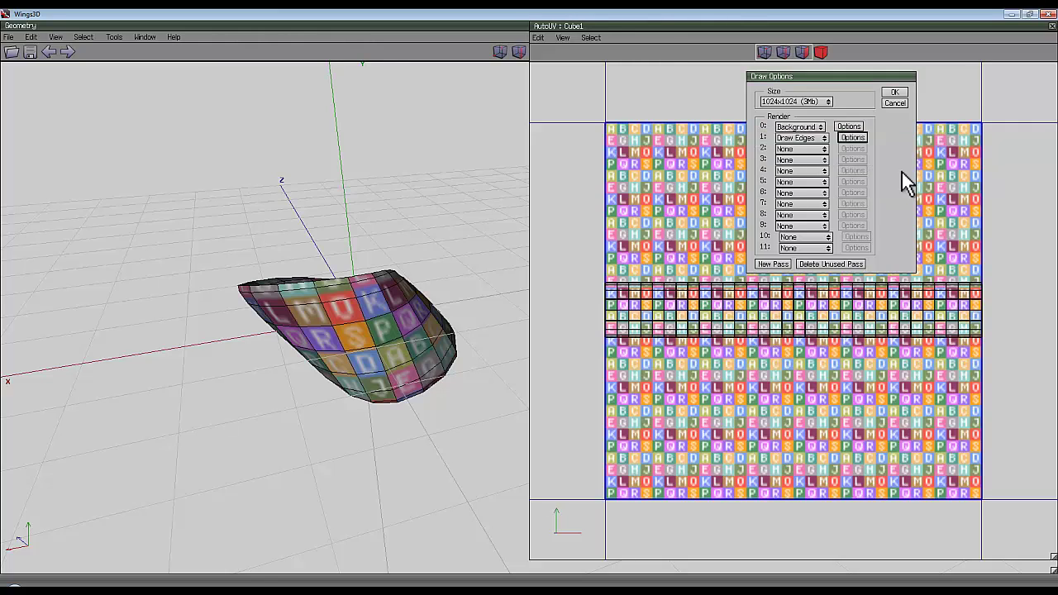
pyautogui.click(895, 92)
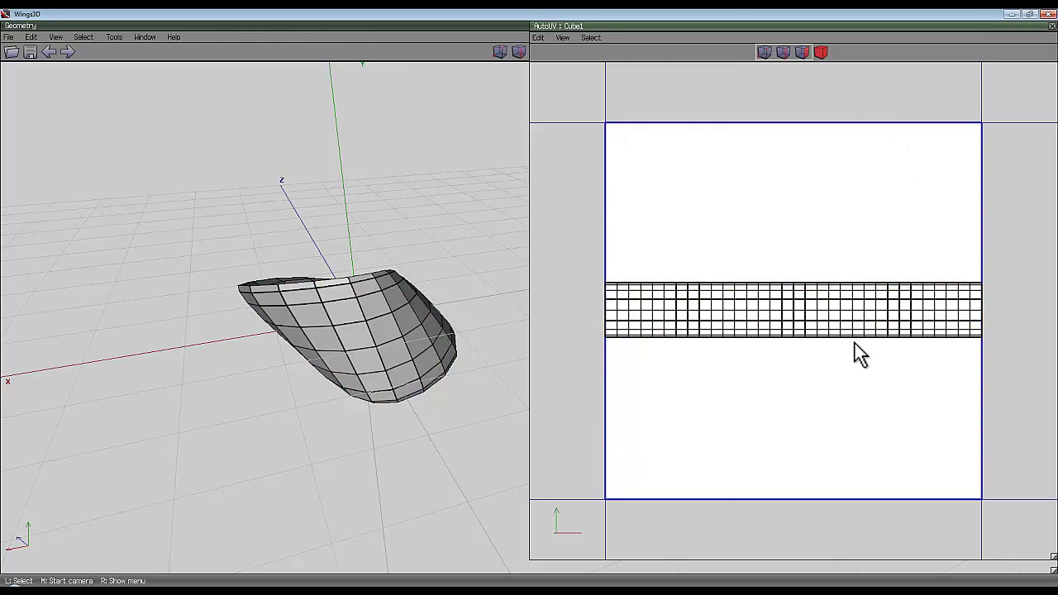
# - Close the UV layout window and save the generated Cube1_auv texture image to disk as Cube1_auv.jpg
pyautogui.click(1051, 26)
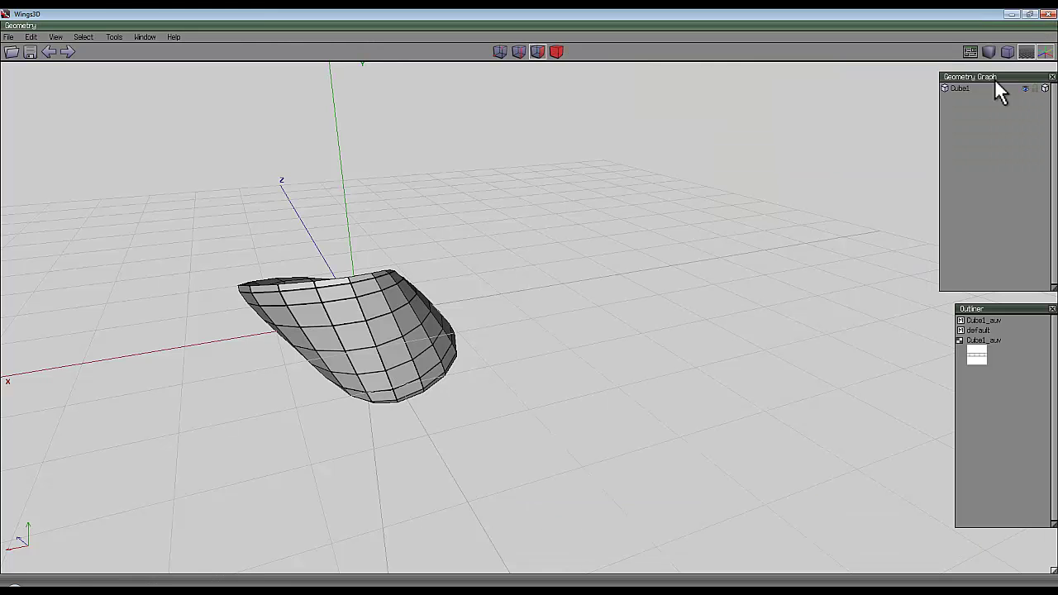
pyautogui.rightClick(980, 341)
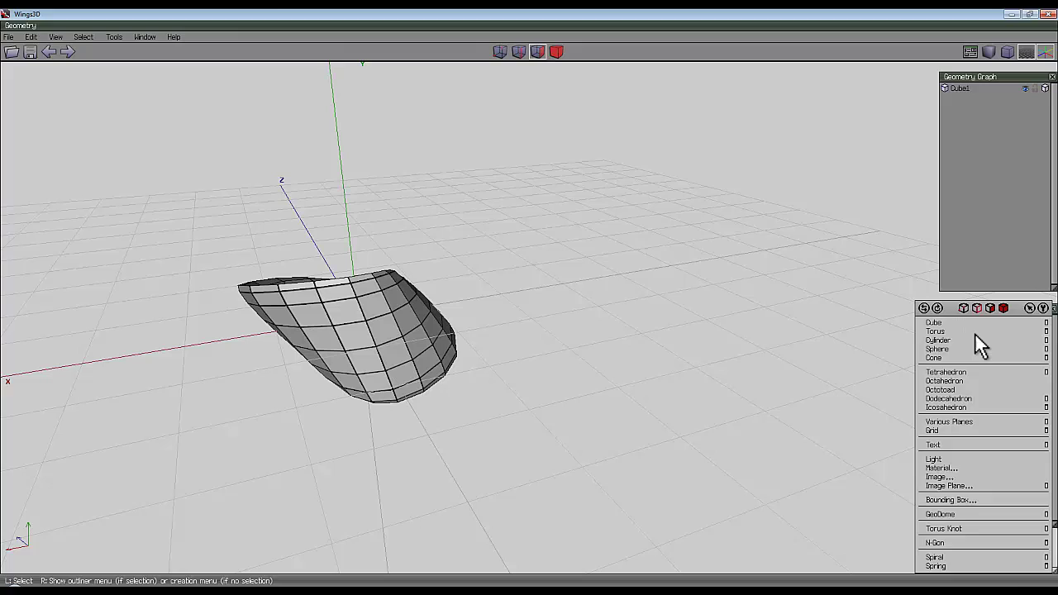
pyautogui.click(961, 340)
pyautogui.rightClick(963, 340)
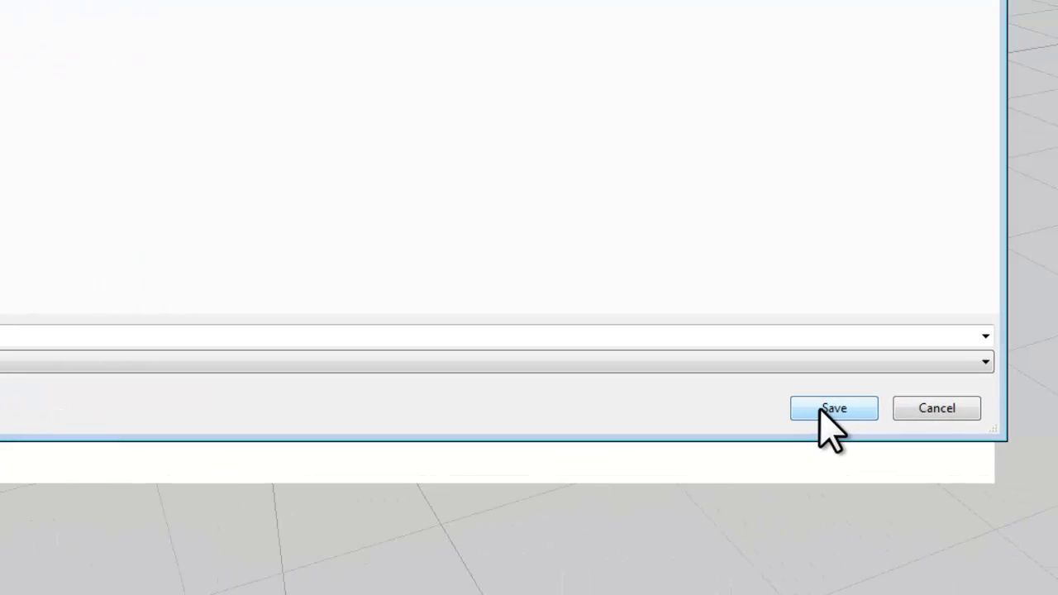
pyautogui.click(827, 409)
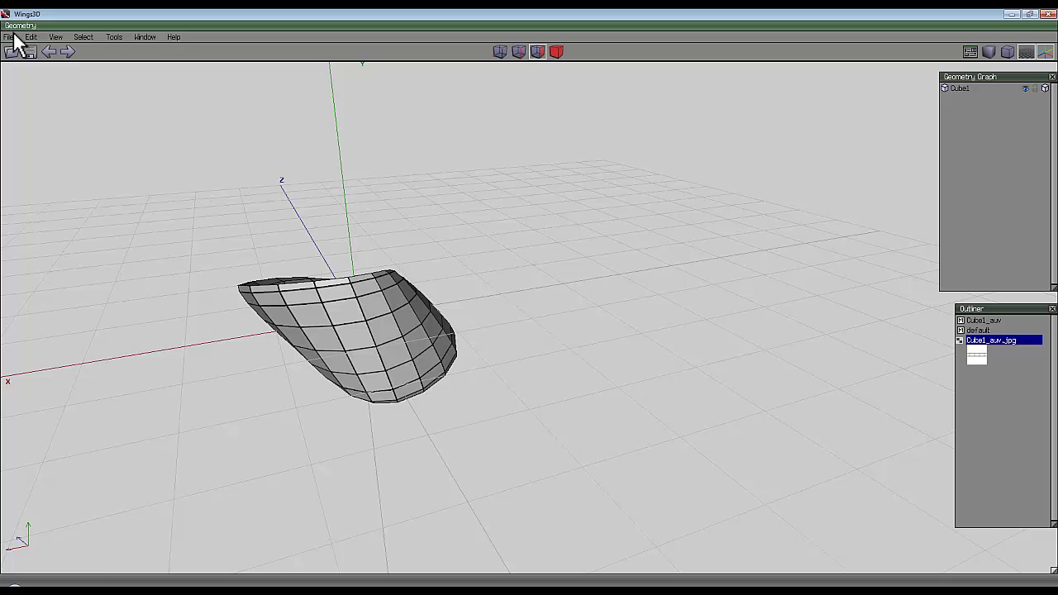
# - Export the twisted ring model as a Wavefront OBJ file named Mobius_strip
pyautogui.click(10, 36)
pyautogui.moveTo(73, 159)
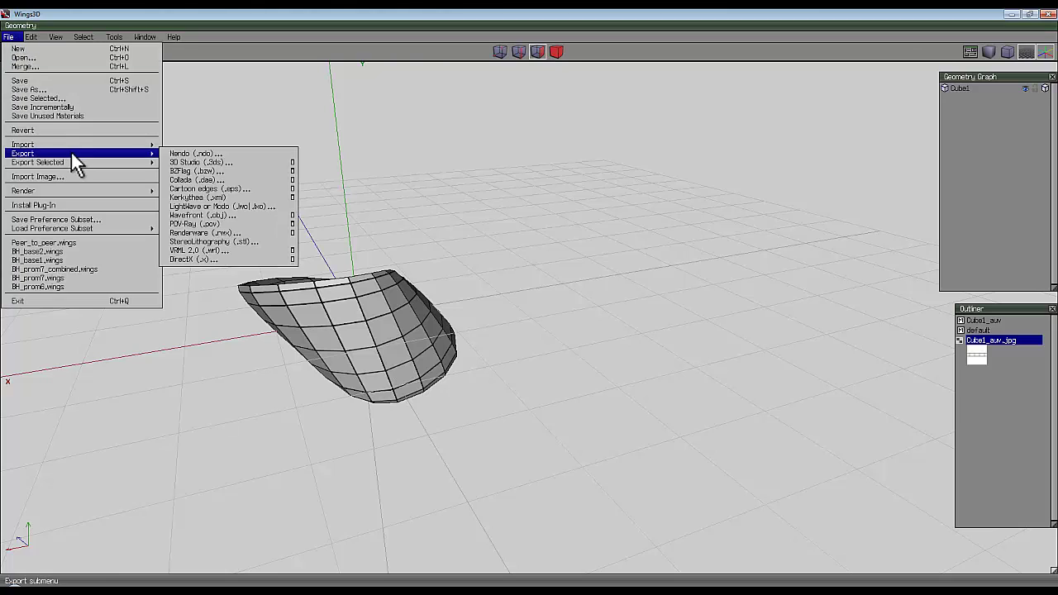
pyautogui.click(235, 213)
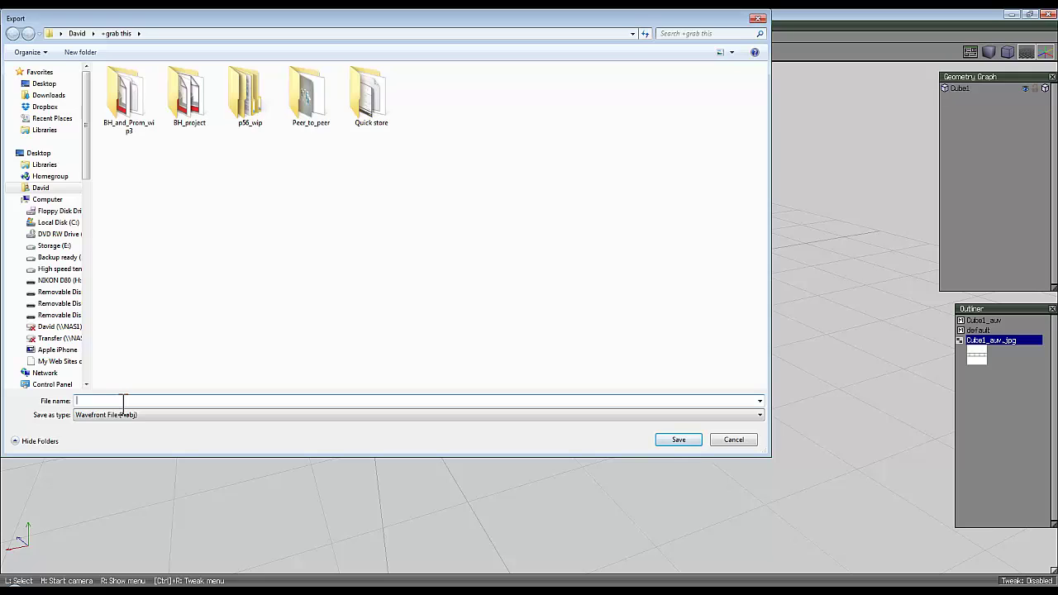
pyautogui.write('Mobius_strip')
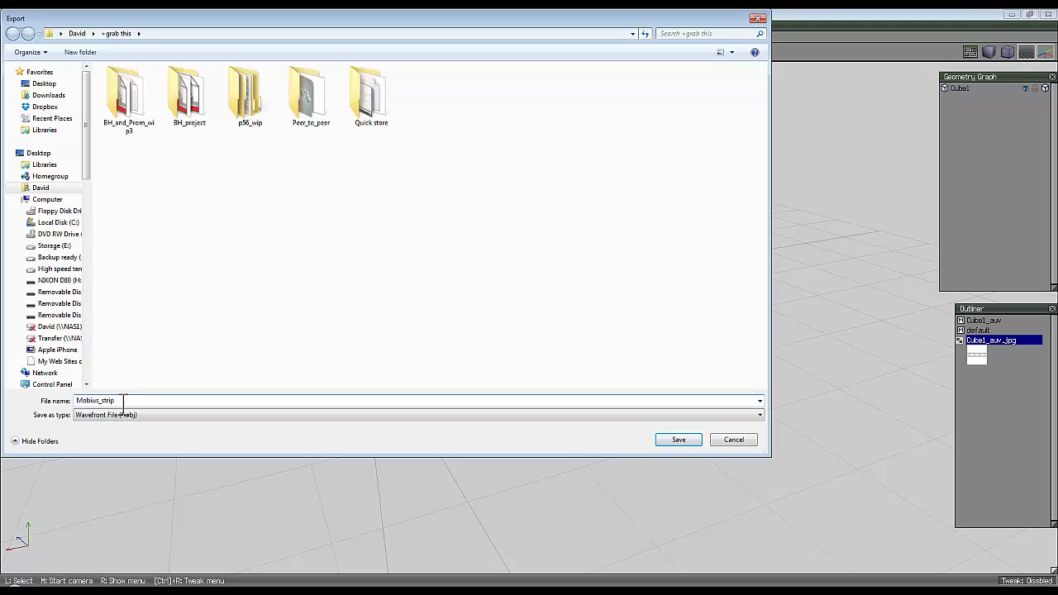
pyautogui.press('Return')
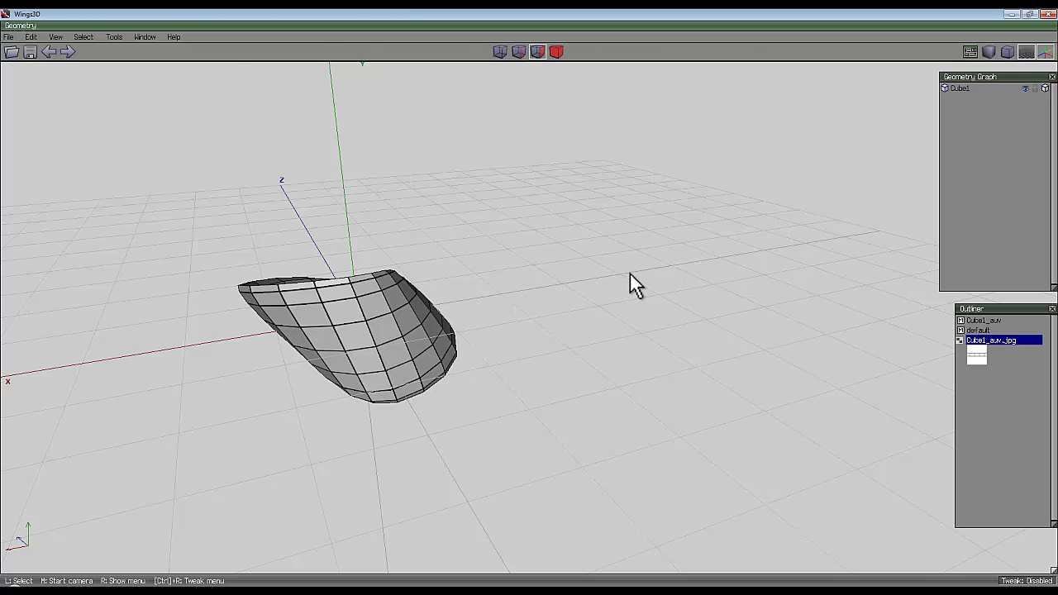
pyautogui.middleClick(561, 294)
pyautogui.moveTo(624, 305); pyautogui.dragTo(662, 215, button='middle')
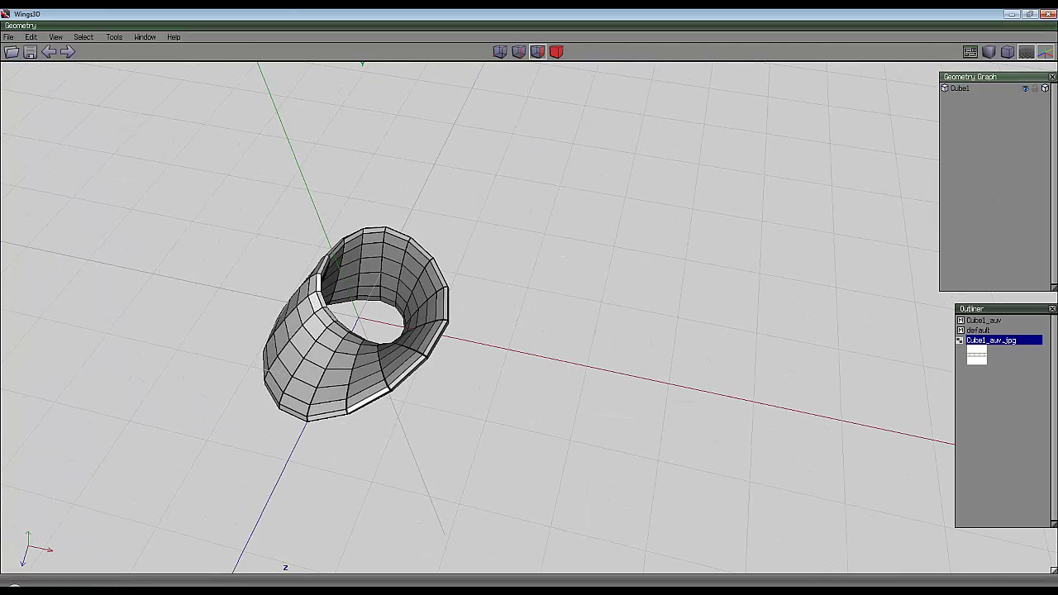